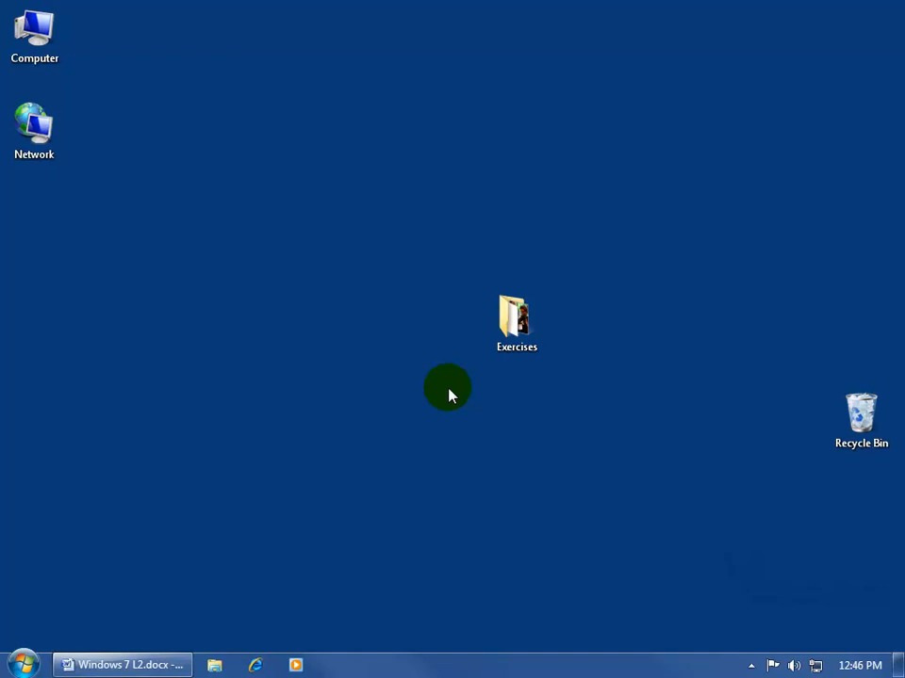
Turn on Parental Controls with current settings enforced for the standard user account and open its time limits
left_click(23, 664)
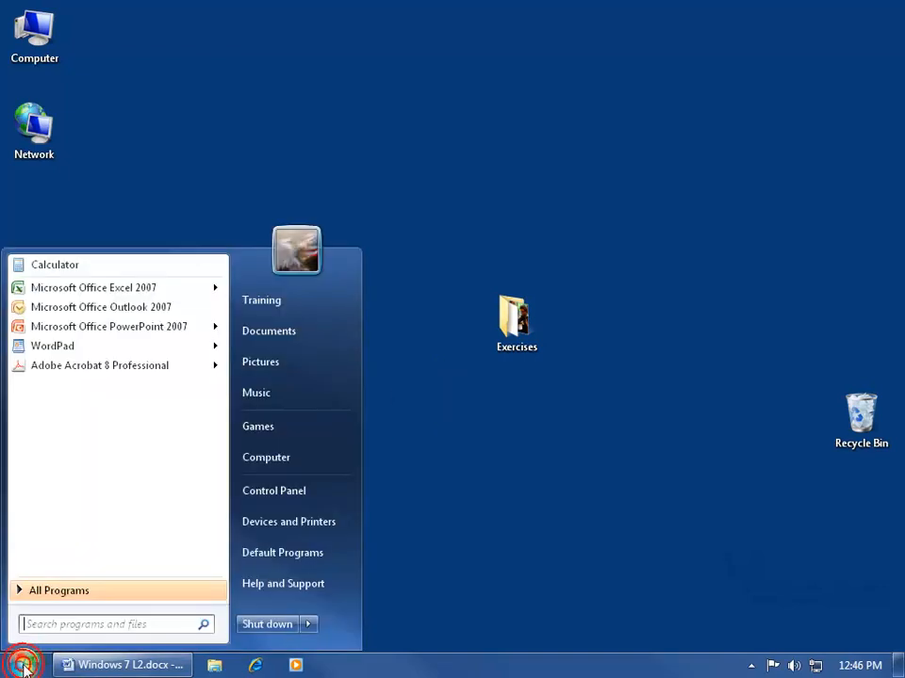
left_click(268, 494)
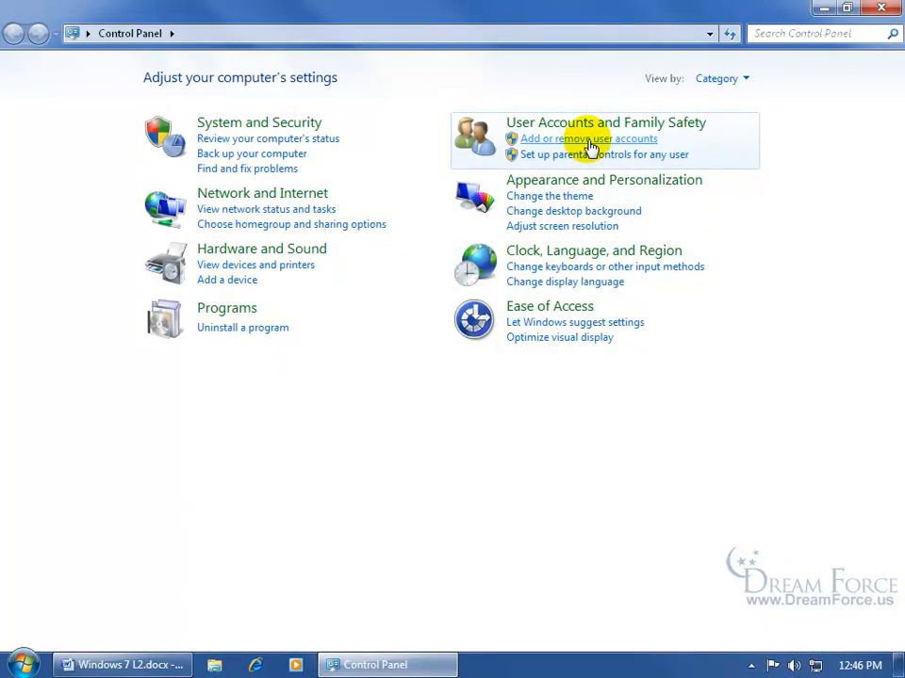
left_click(599, 140)
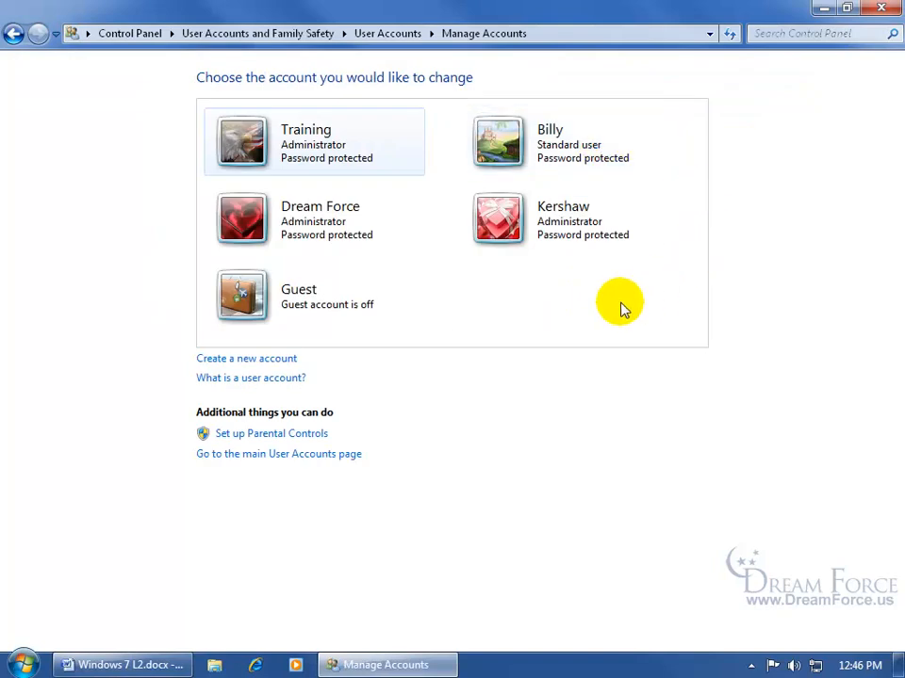
left_click(323, 435)
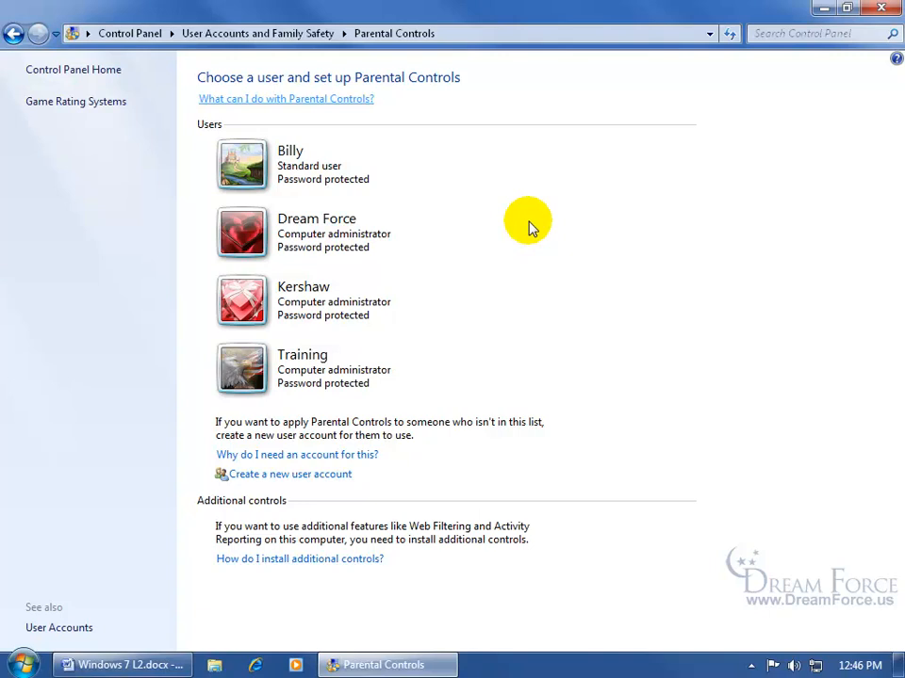
left_click(298, 172)
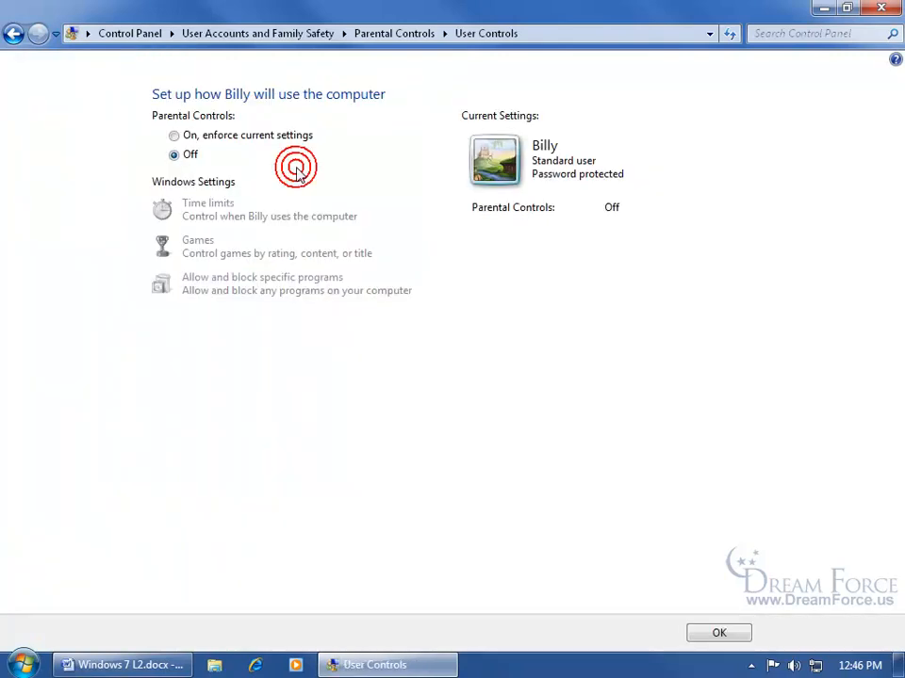
left_click(175, 137)
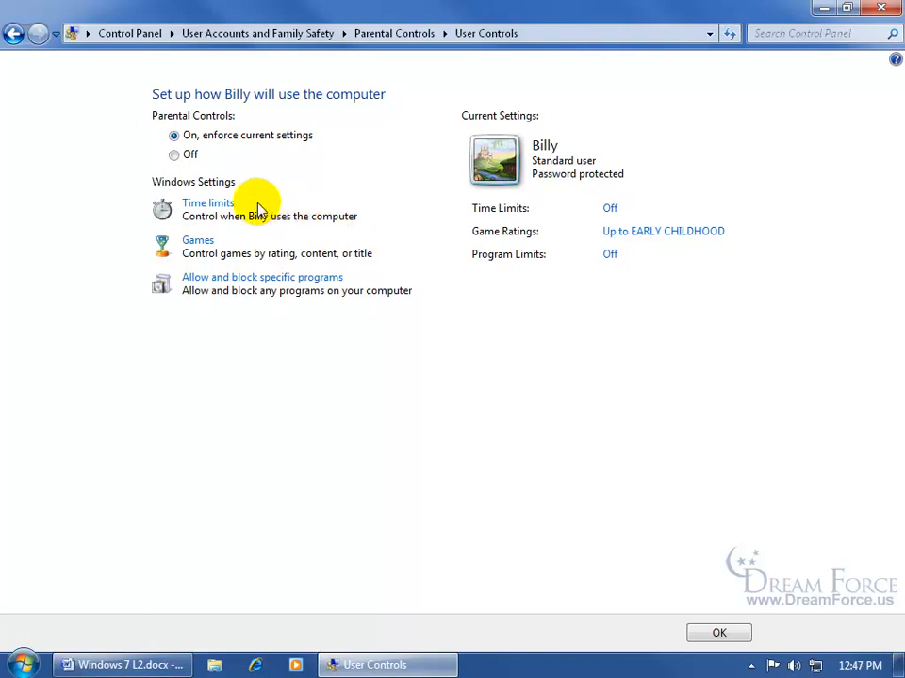
left_click(224, 203)
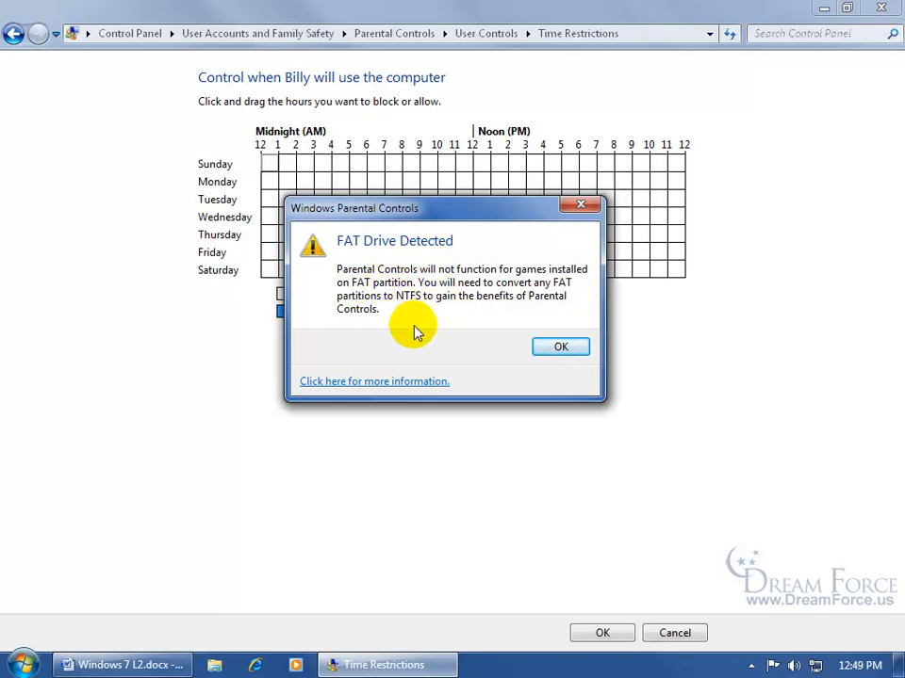
Check the file system of the 149 GB (N:) drive in its properties
left_click(18, 665)
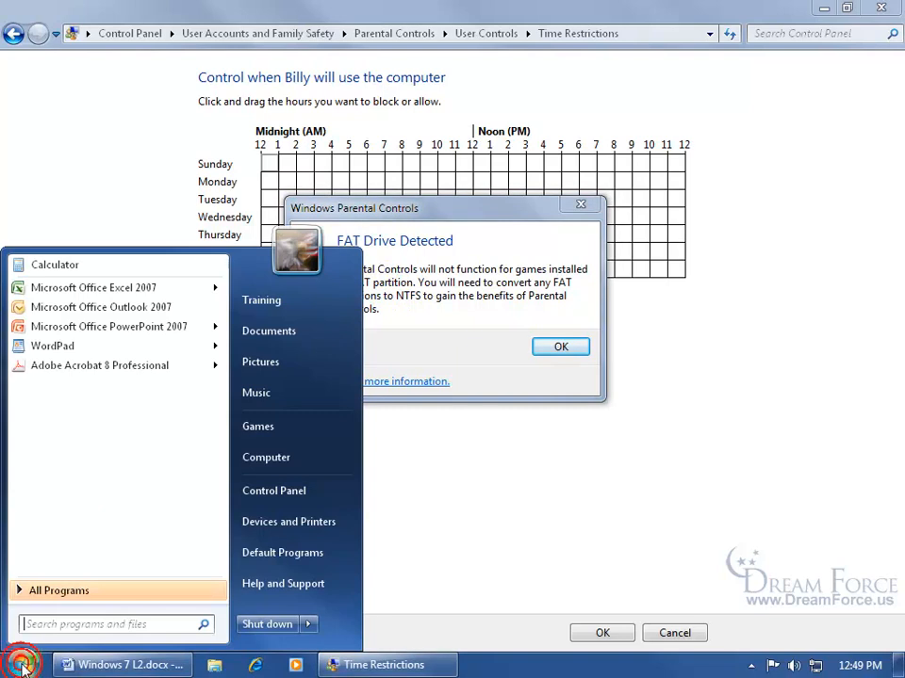
left_click(255, 462)
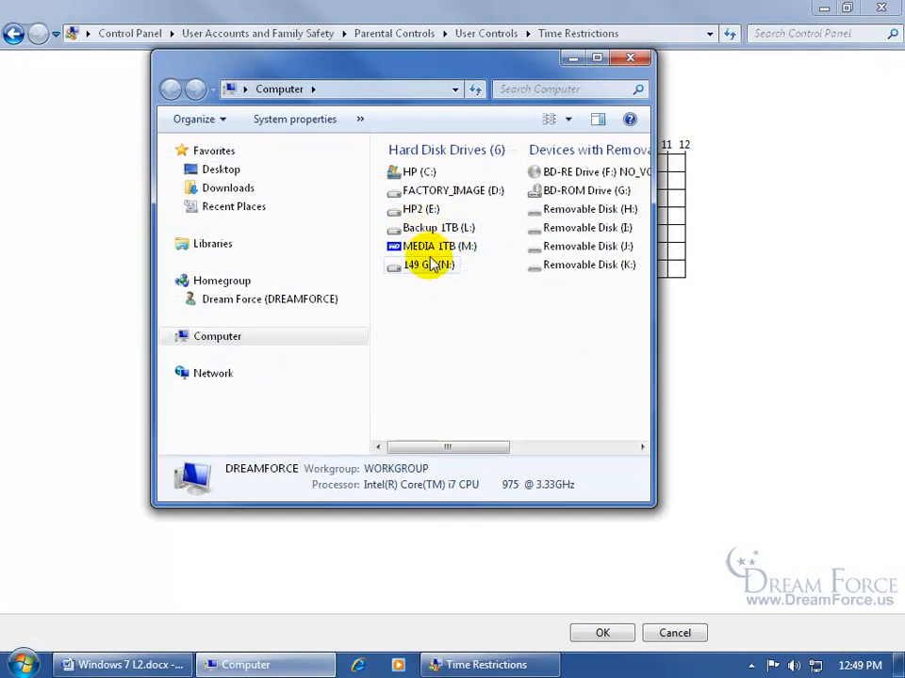
right_click(409, 268)
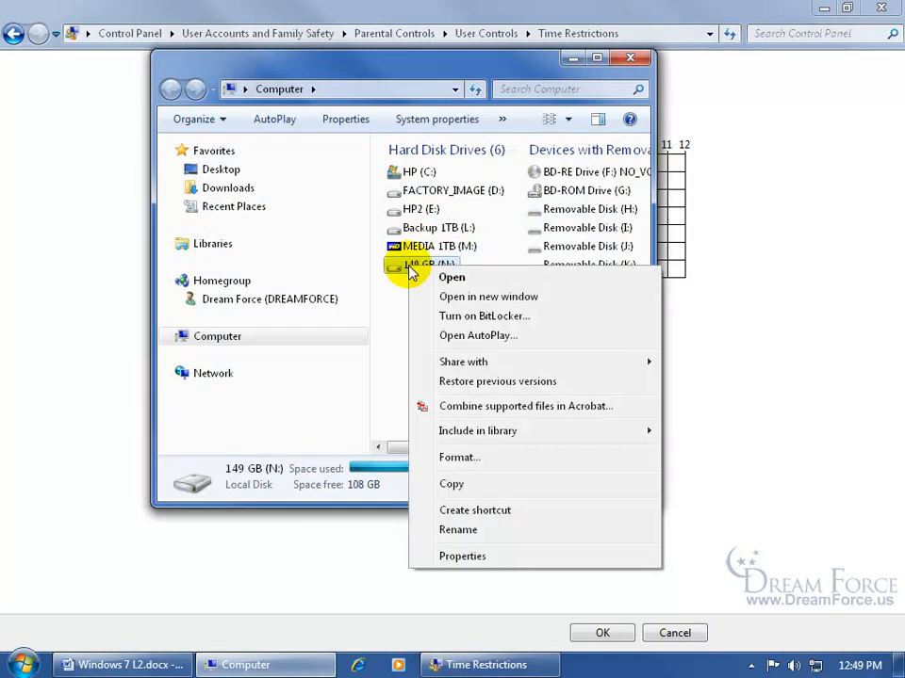
left_click(455, 556)
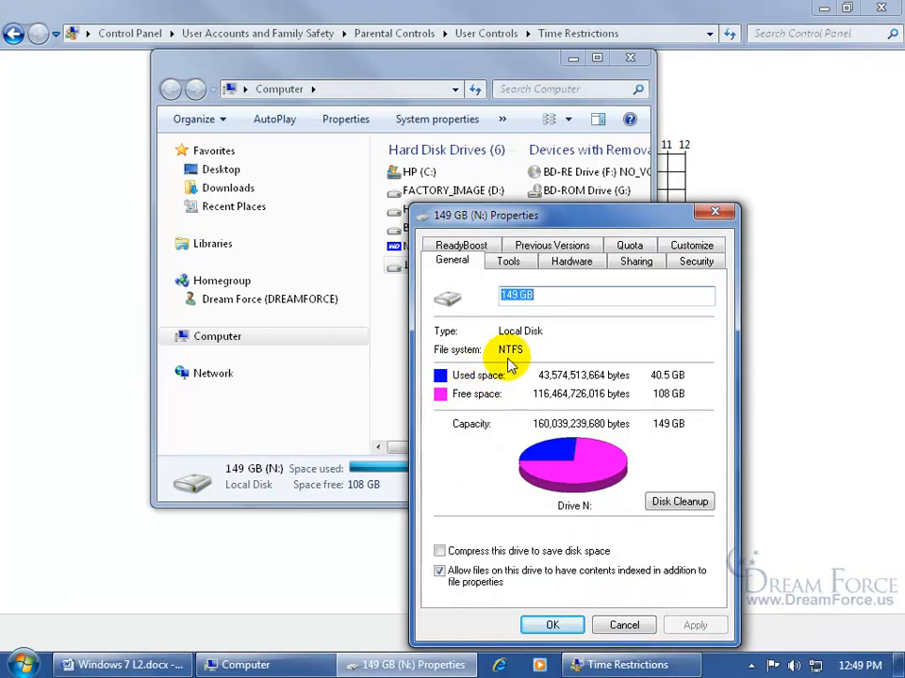
left_click(715, 213)
Check the file system of the MEDIA 1TB (M:) drive in its properties
right_click(412, 246)
left_click(472, 534)
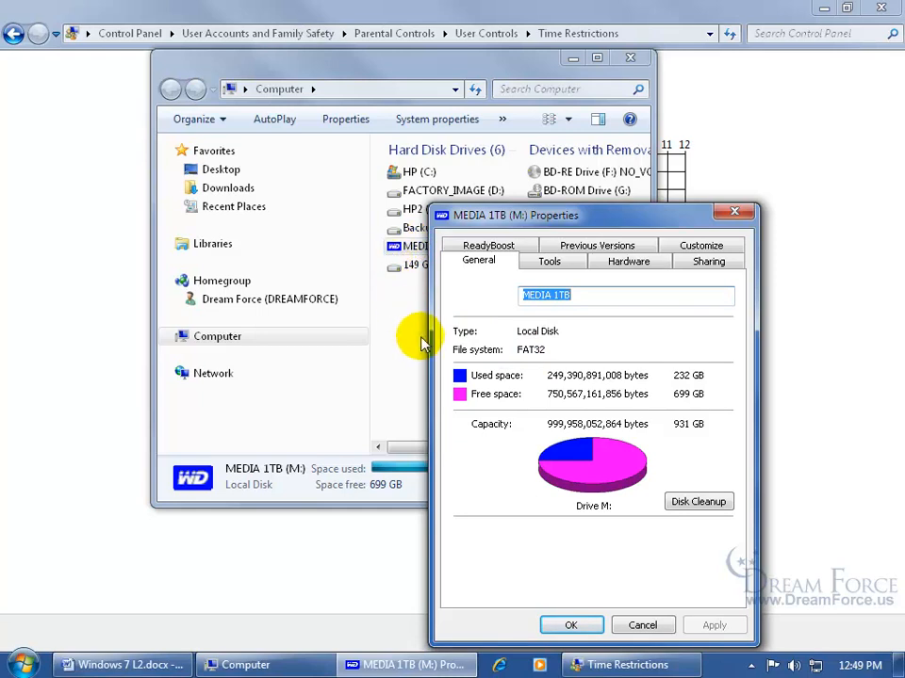
left_click(735, 213)
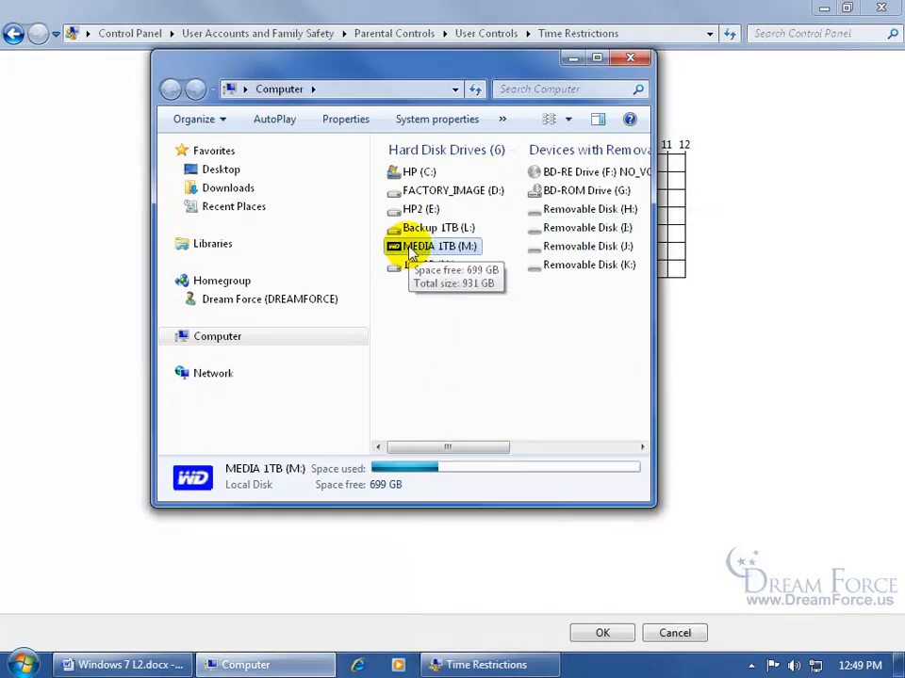
Review the file system choices for formatting the MEDIA 1TB (M:) drive, without starting the format, and close the drive window
right_click(411, 253)
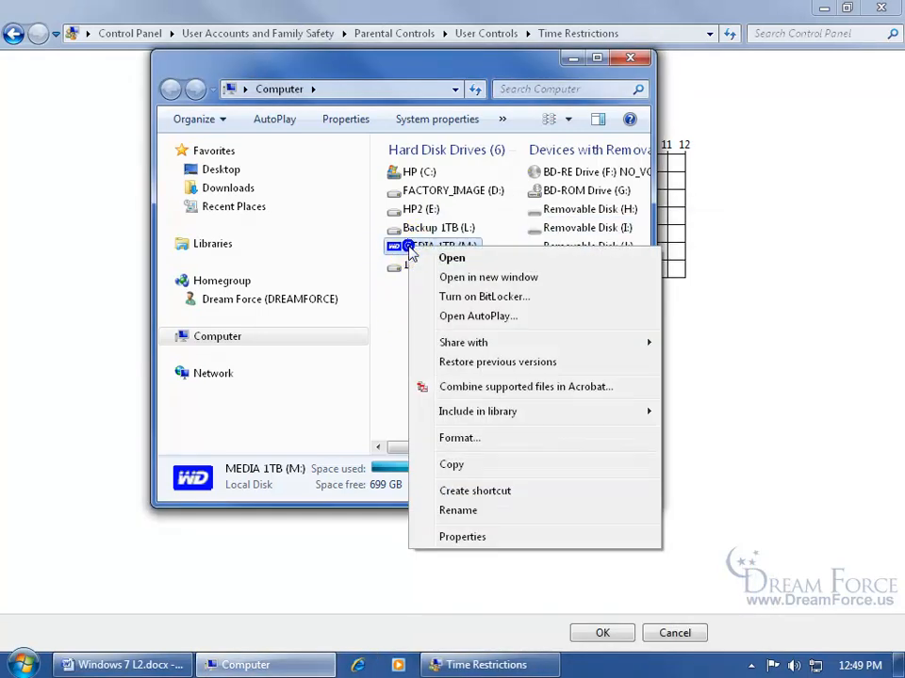
left_click(468, 443)
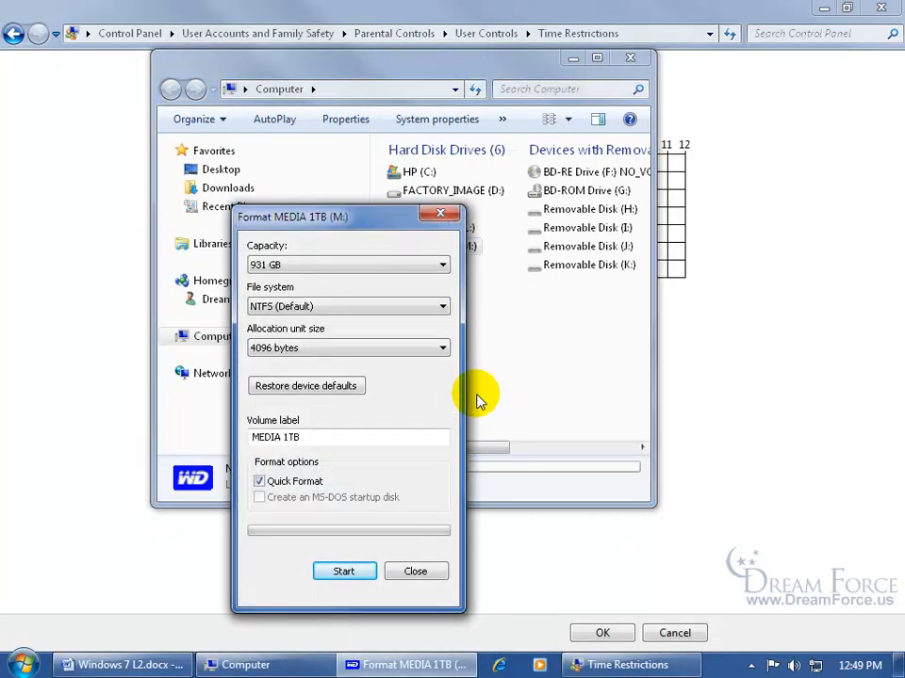
left_click(304, 309)
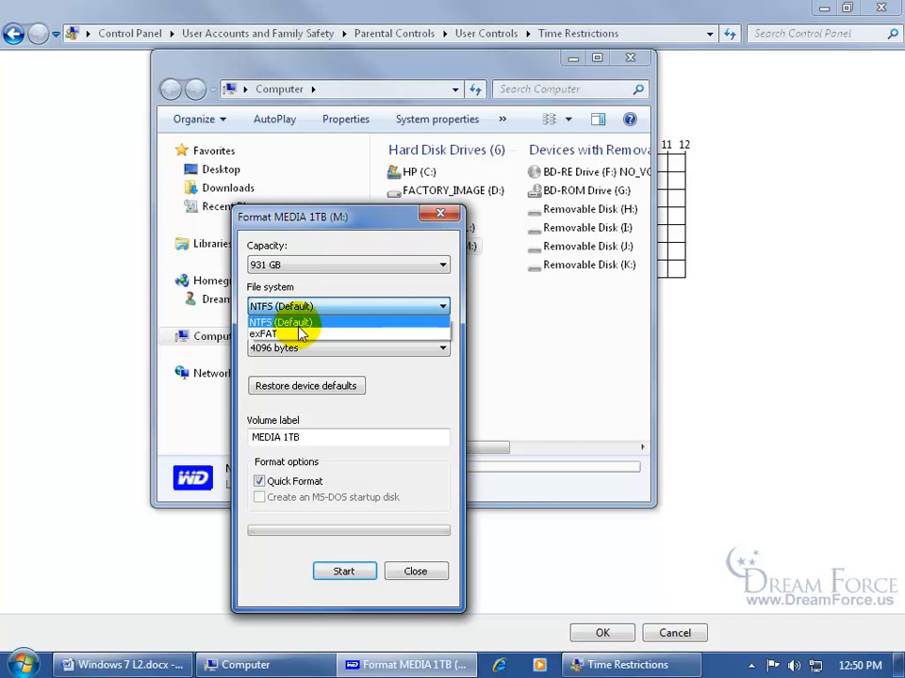
left_click(339, 293)
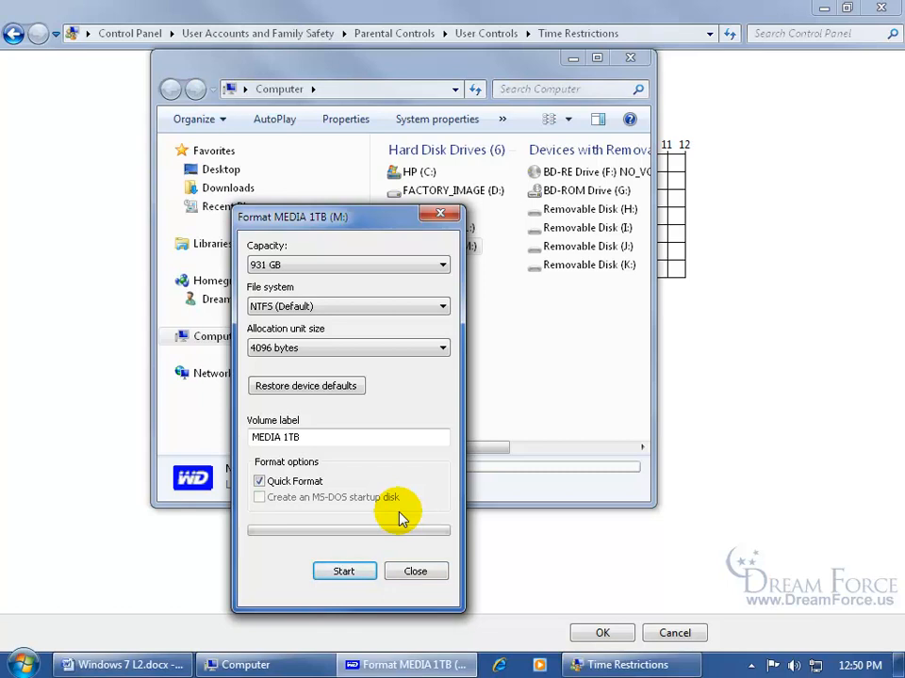
left_click(407, 574)
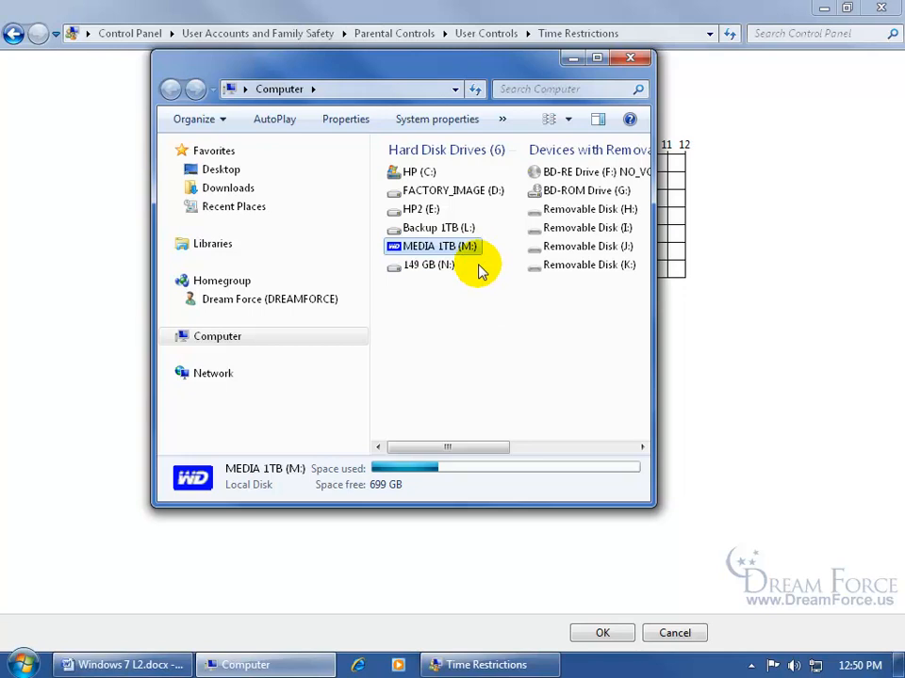
left_click(630, 61)
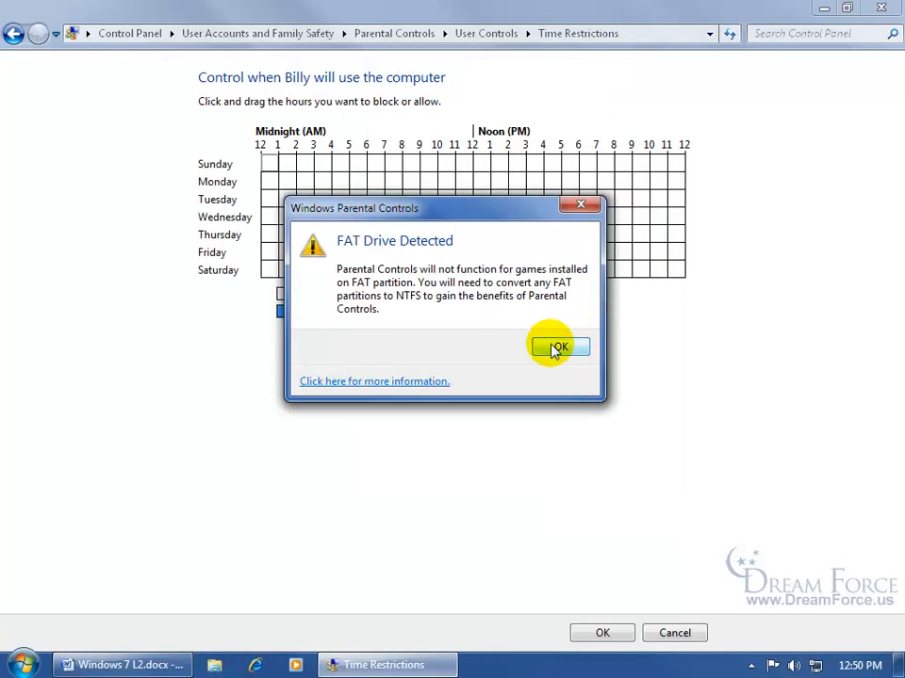
Dismiss the FAT drive warning and block computer use from midnight to 6 AM and 10 PM to midnight every day
left_click(556, 348)
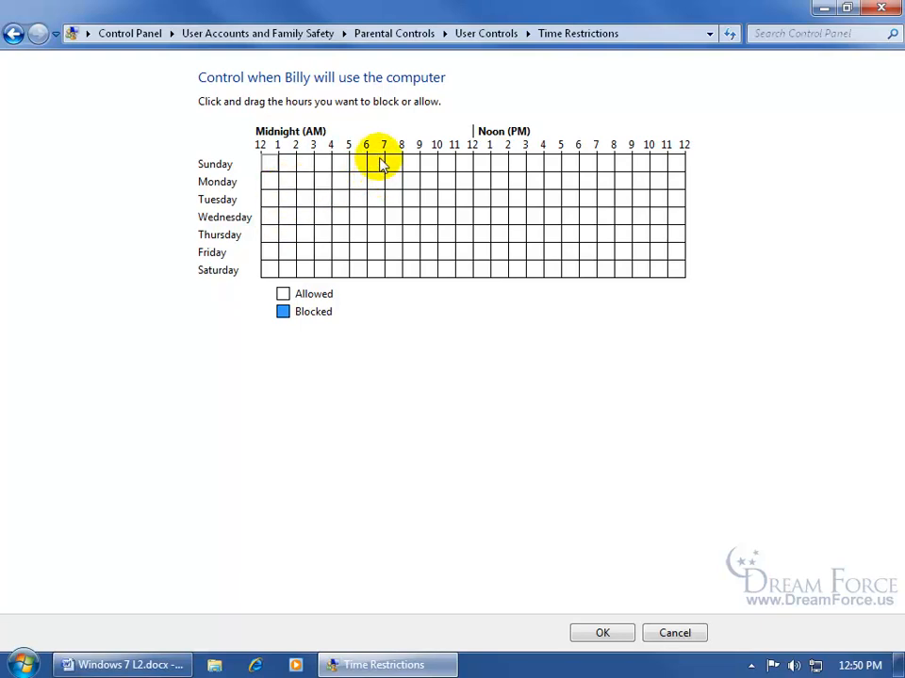
left_click_drag(271, 163, 357, 275)
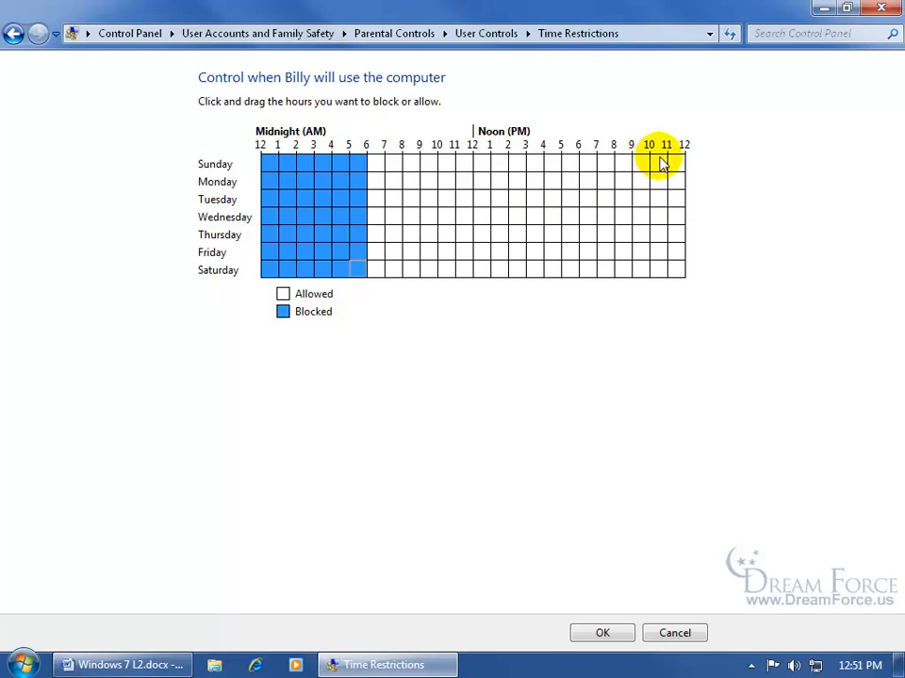
left_click_drag(662, 163, 674, 273)
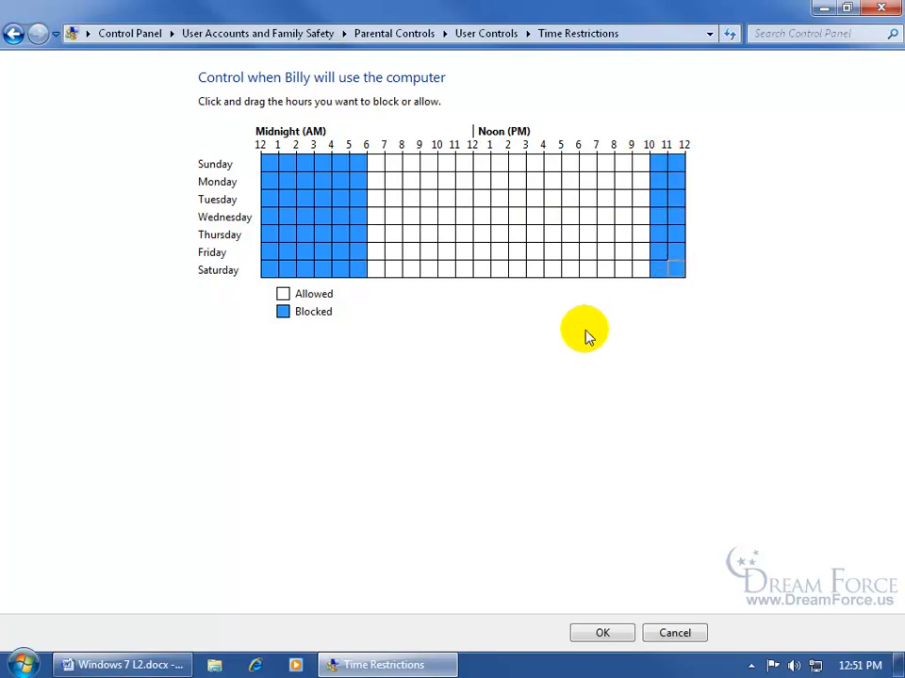
Unblock 1–6 AM Monday–Saturday and midnight–1 AM Tuesday–Friday, block Wednesday 5–8 AM and 9 AM–4 PM, Thursday 5–8 AM and 9–11 AM, and save the limits
left_click_drag(359, 270, 291, 186)
left_click_drag(268, 252, 270, 201)
left_click_drag(350, 216, 452, 239)
left_click_drag(530, 218, 416, 235)
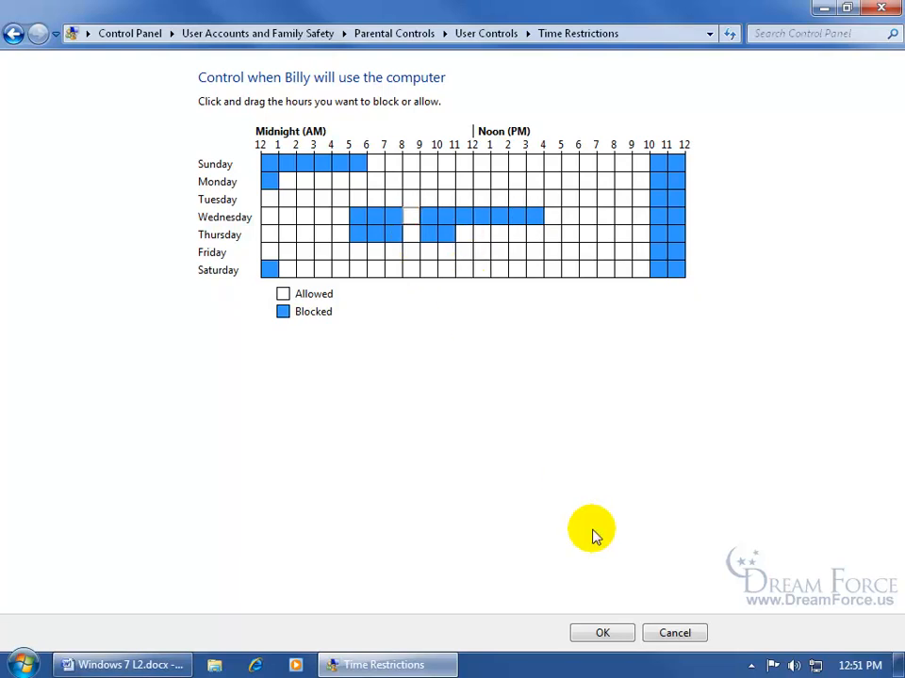
left_click(603, 634)
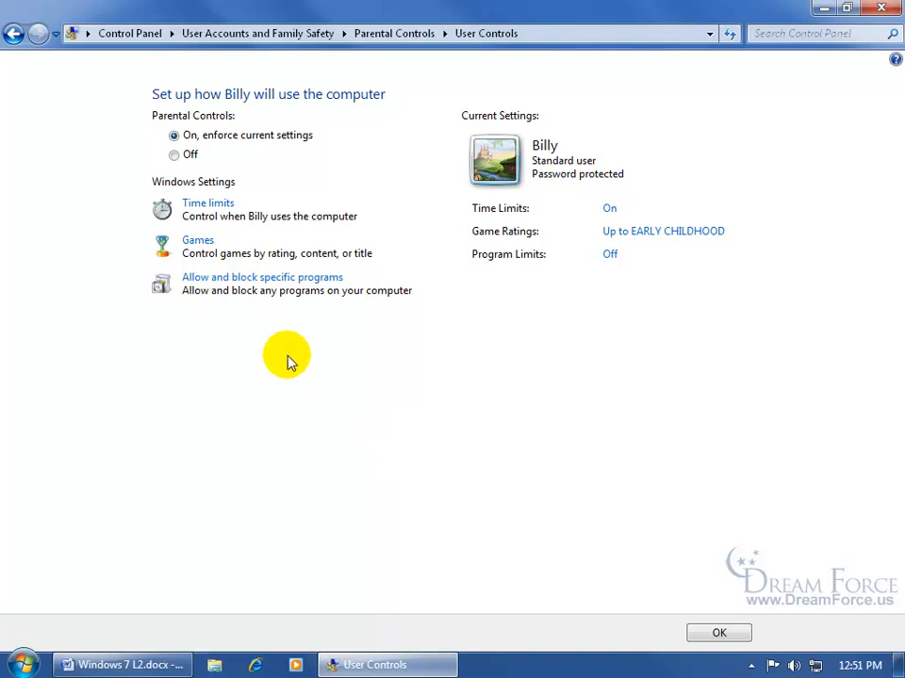
Keep games allowed for the standard user, set the maximum game rating to EVERYONE 10+, and save the game restrictions
left_click(202, 243)
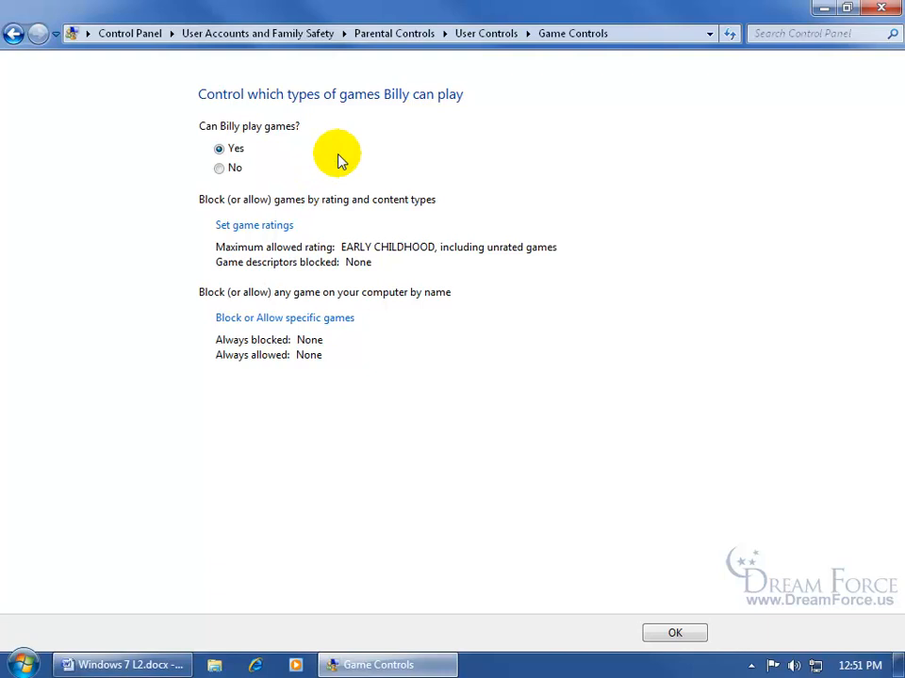
left_click(222, 169)
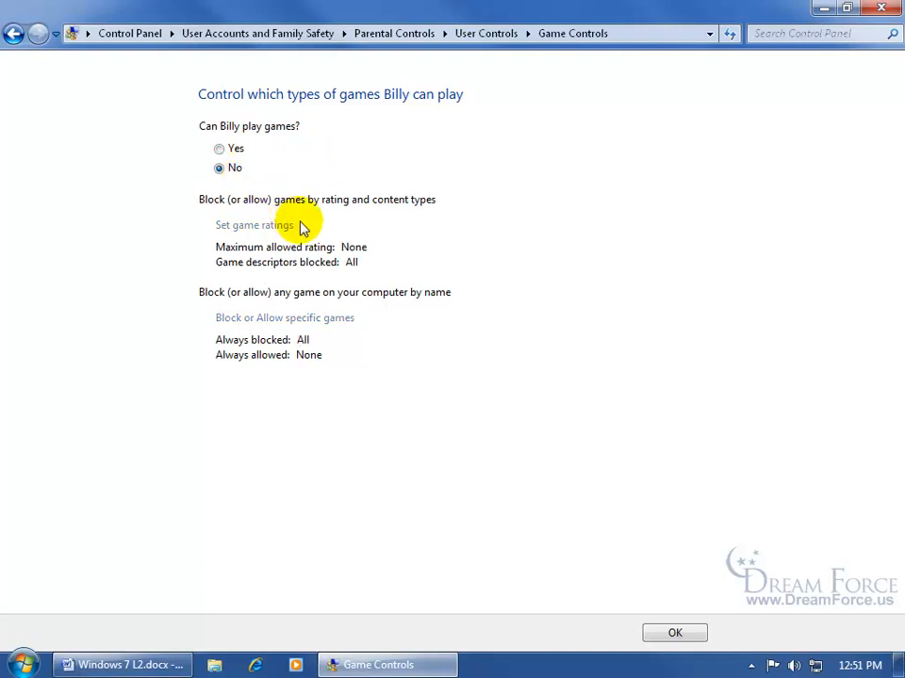
left_click(218, 149)
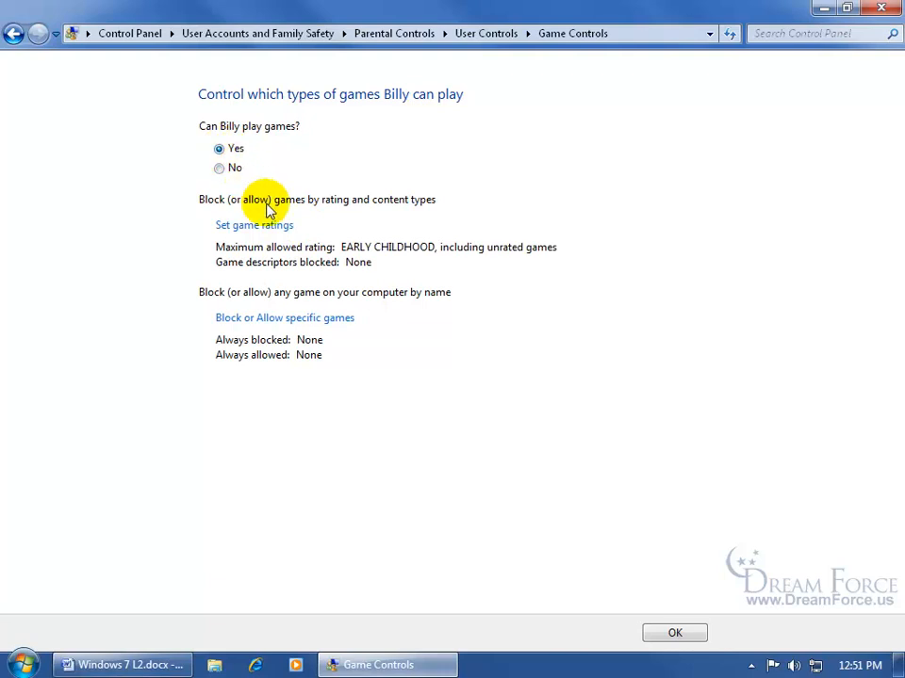
left_click(277, 227)
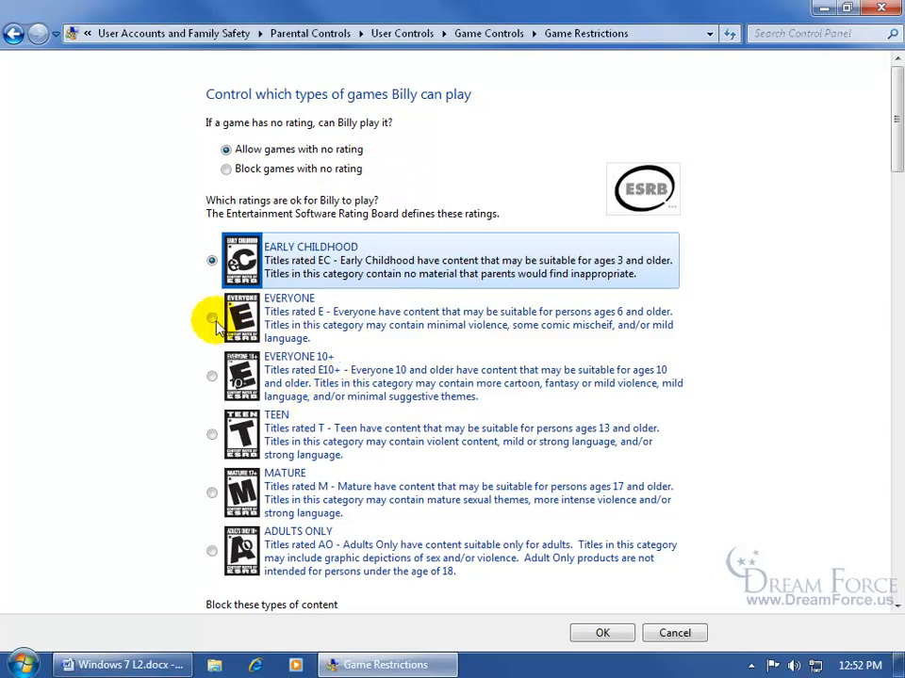
left_click(211, 318)
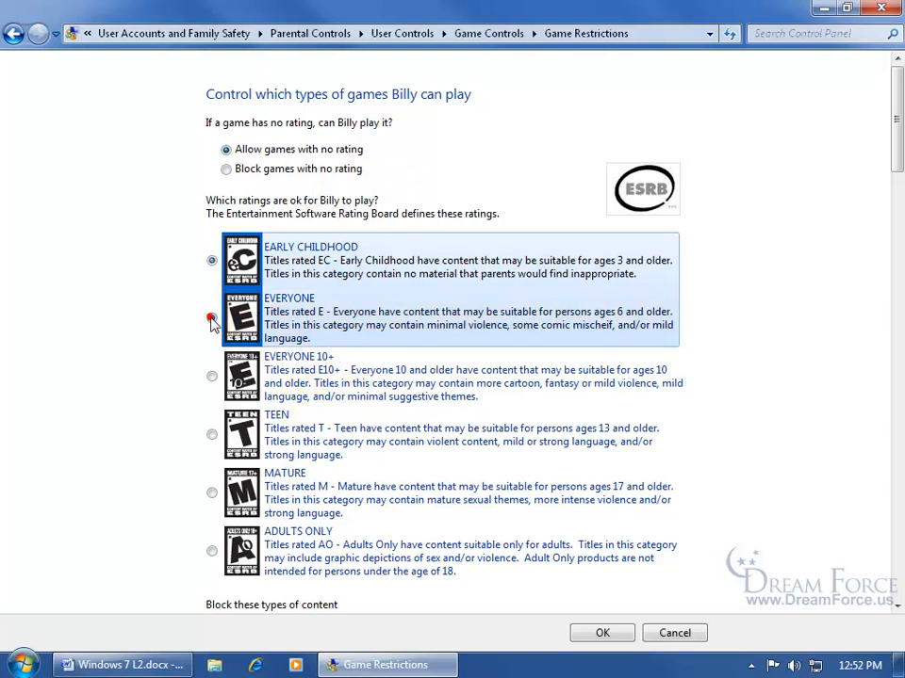
left_click(211, 376)
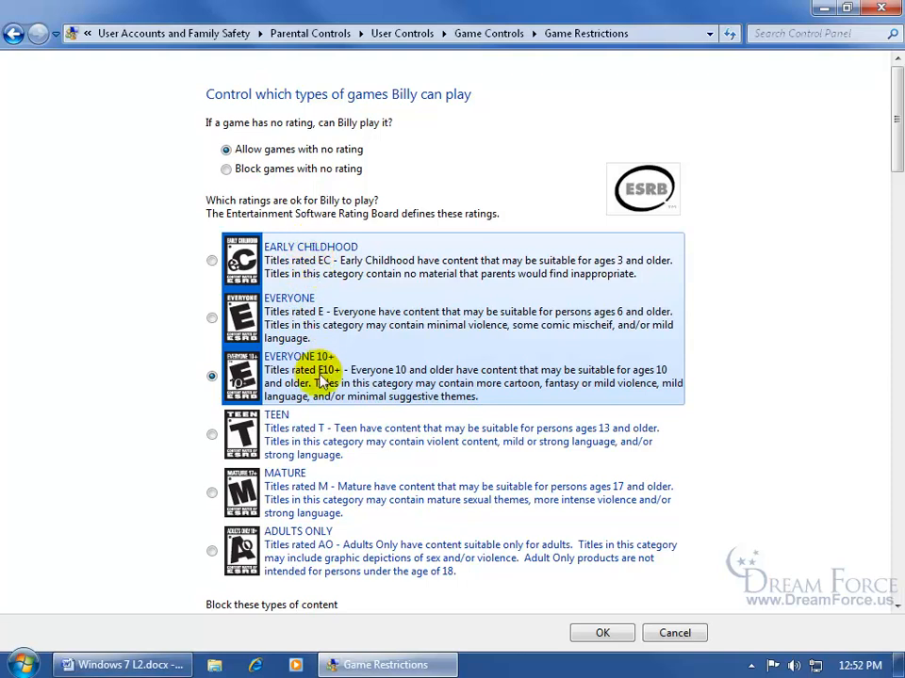
left_click_drag(895, 127, 891, 222)
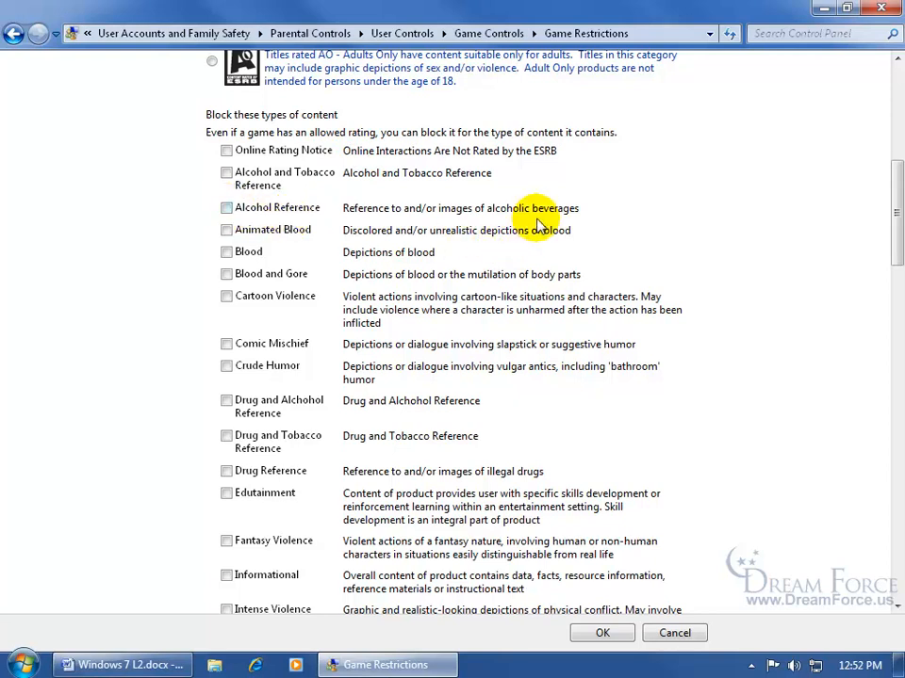
left_click_drag(884, 216, 888, 130)
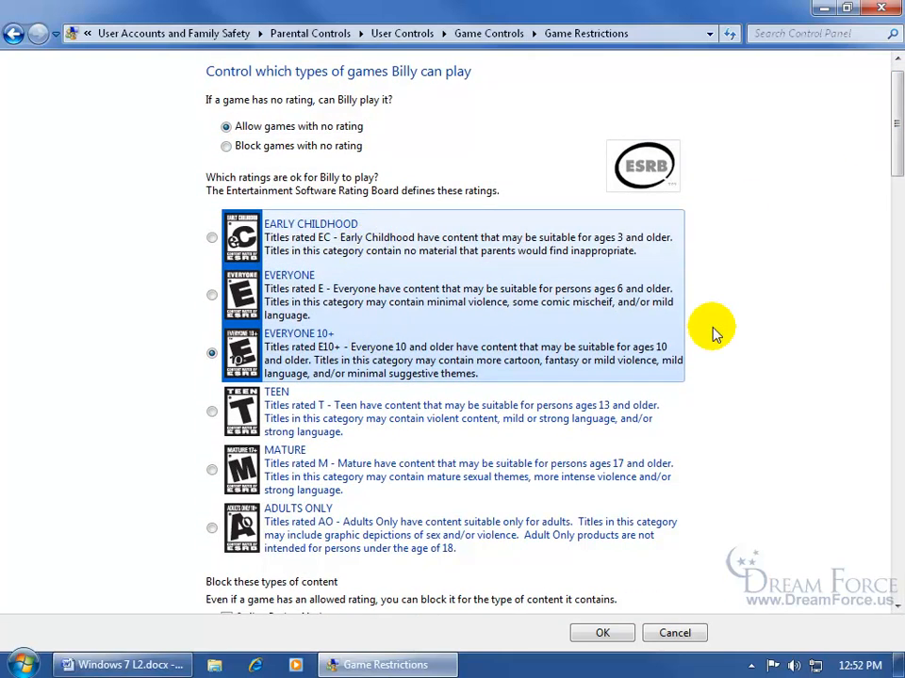
left_click(599, 631)
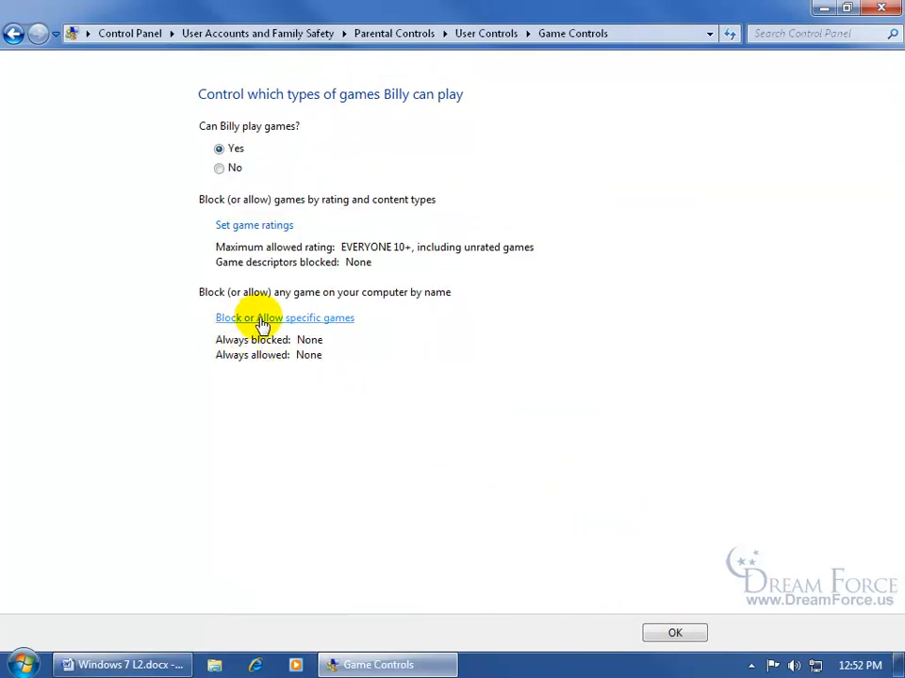
Set Faerie Solitaire to Always Block for the standard user and save both the game overrides and the game controls
left_click(250, 320)
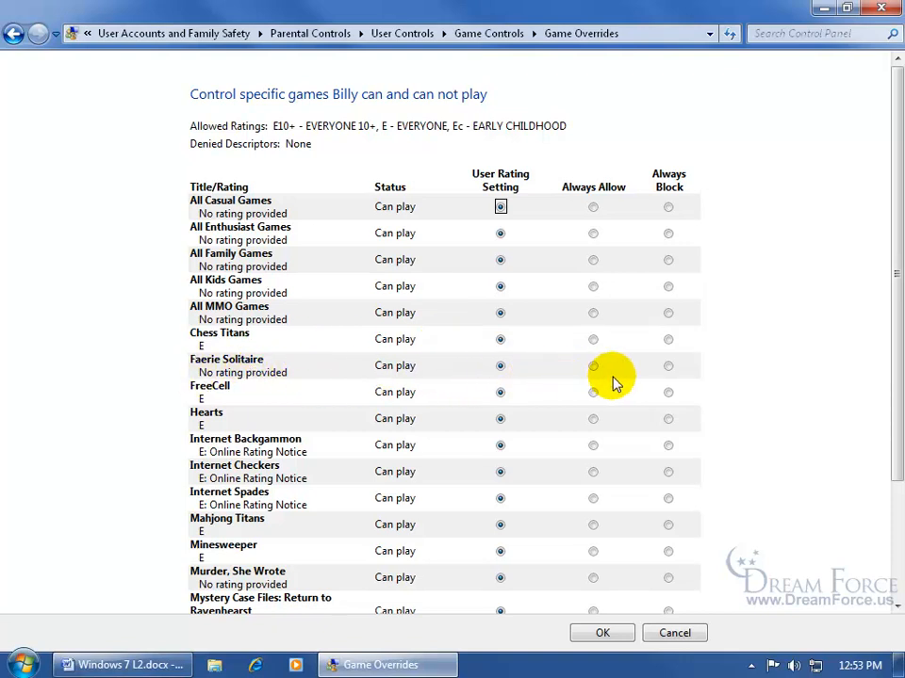
left_click(668, 367)
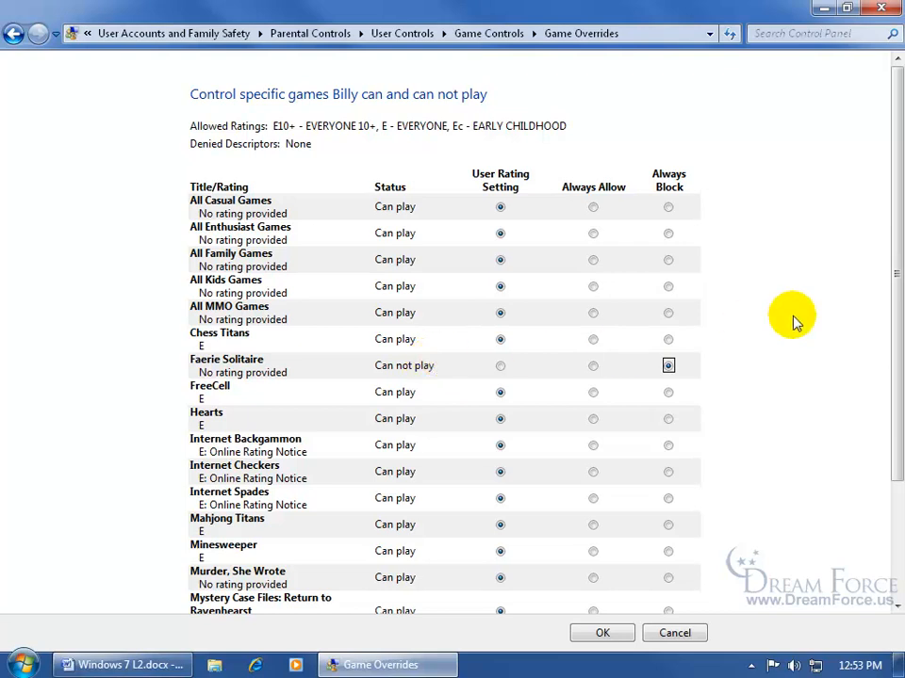
left_click_drag(896, 299, 832, 364)
left_click(603, 632)
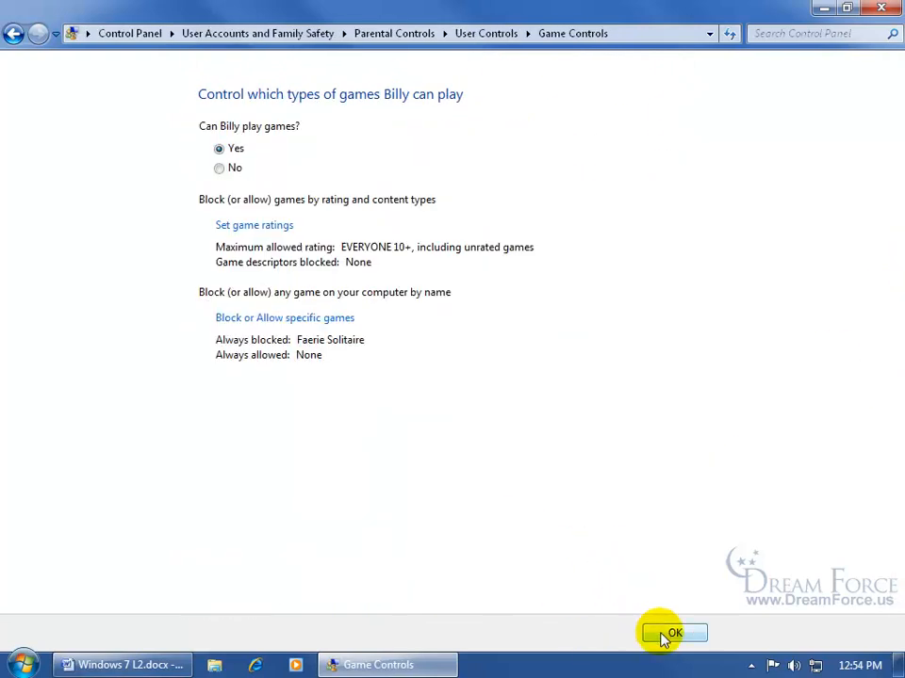
left_click(658, 632)
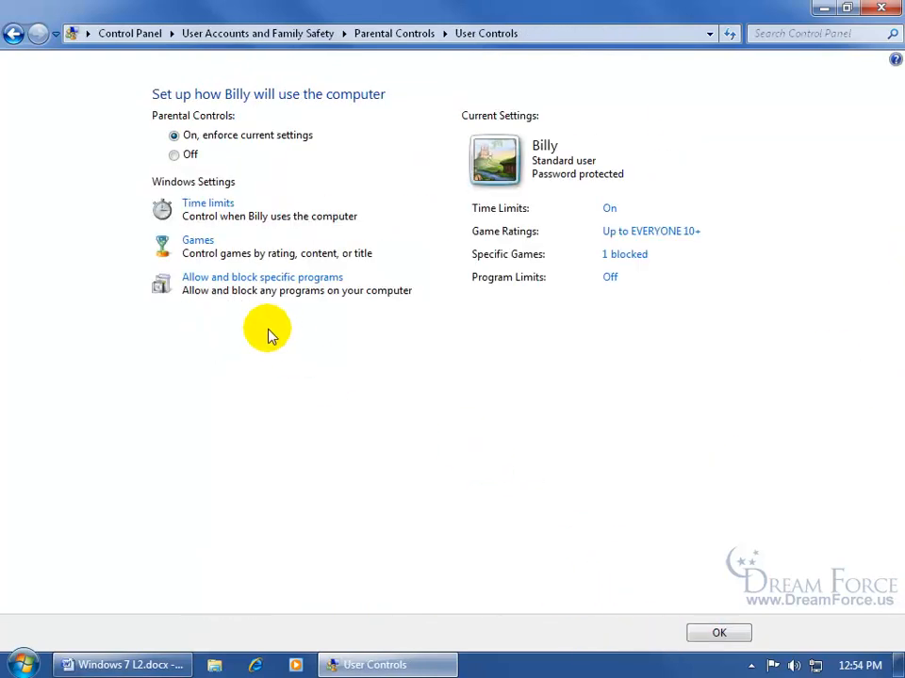
Try limiting the standard user to allowed programs using h3ccmped.exe and h3maped.exe, then restore access to all programs and save
left_click(254, 277)
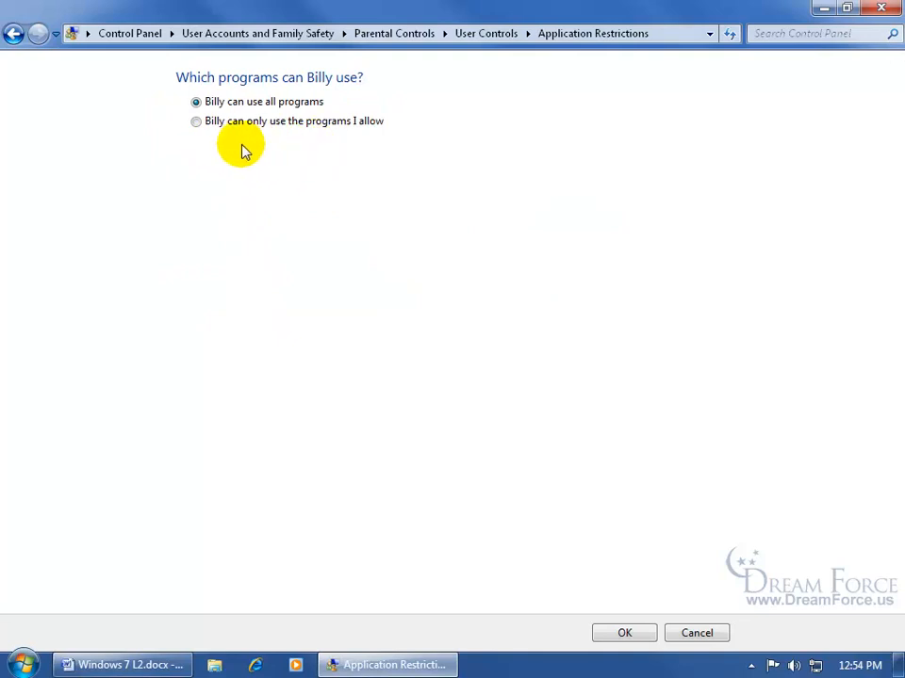
left_click(197, 124)
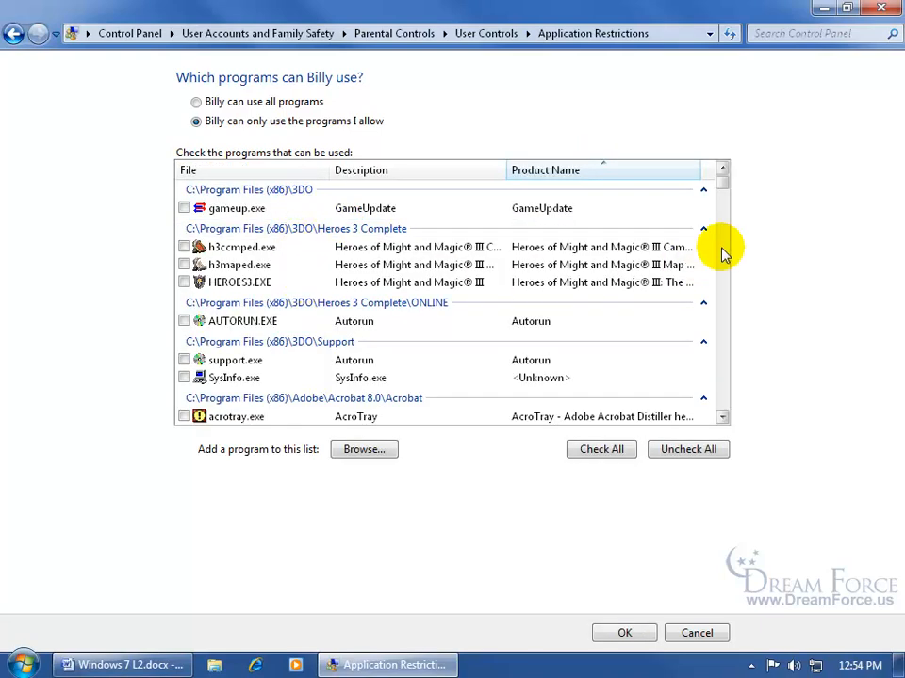
left_click(183, 247)
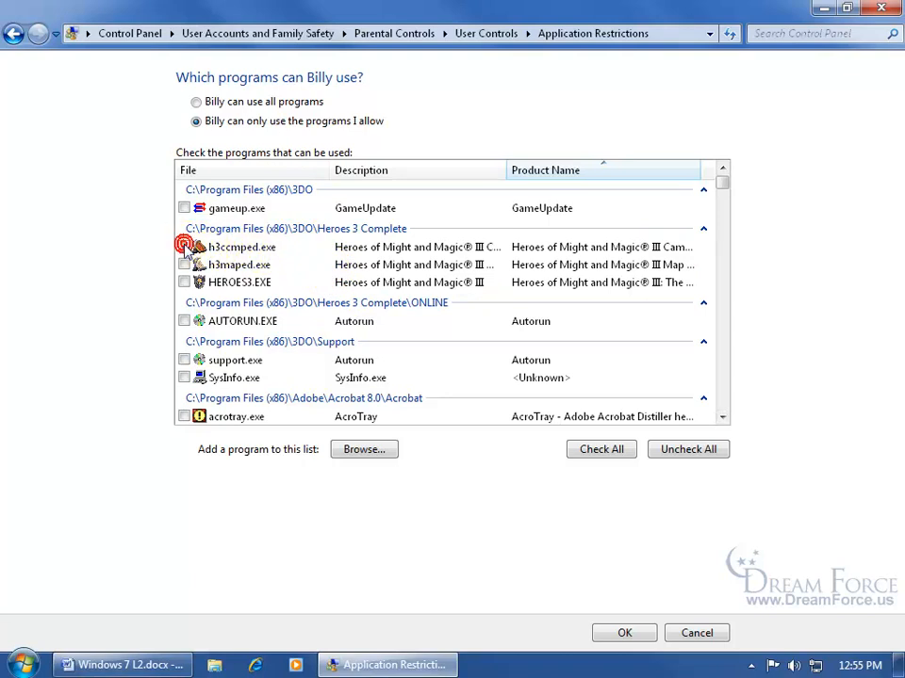
left_click(184, 264)
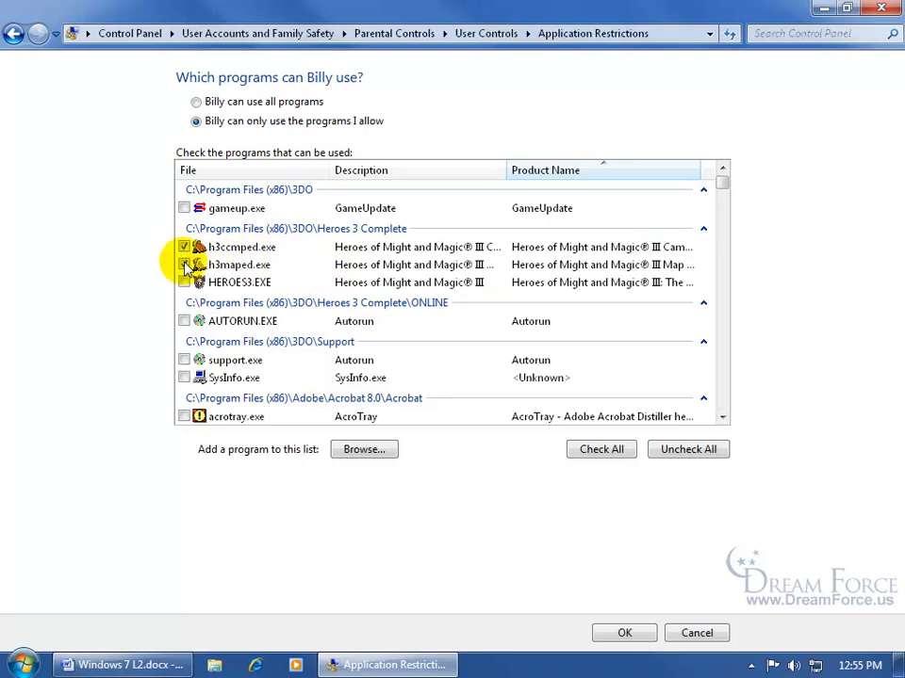
left_click(185, 247)
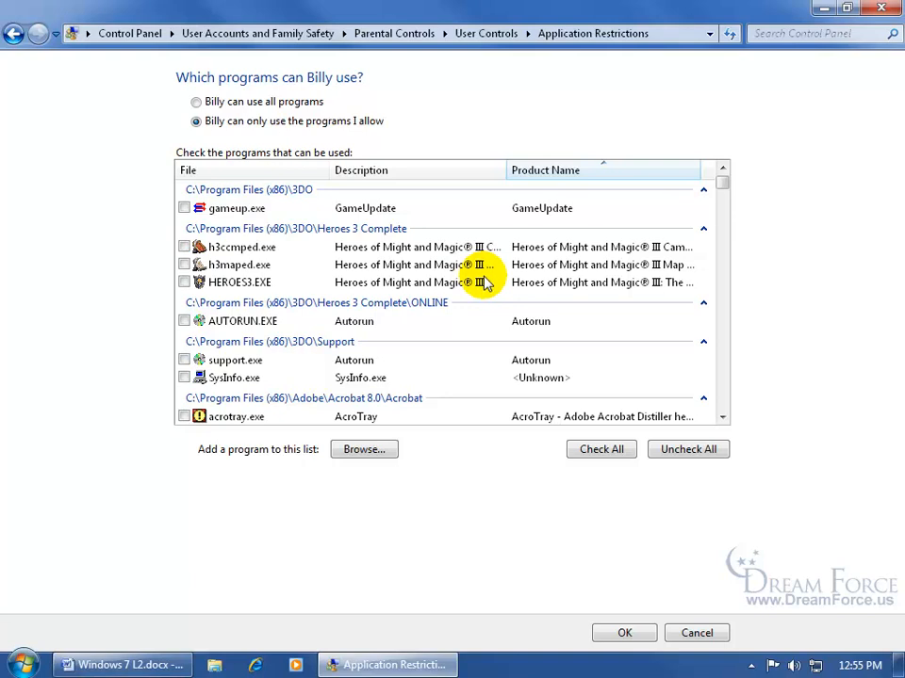
left_click(202, 101)
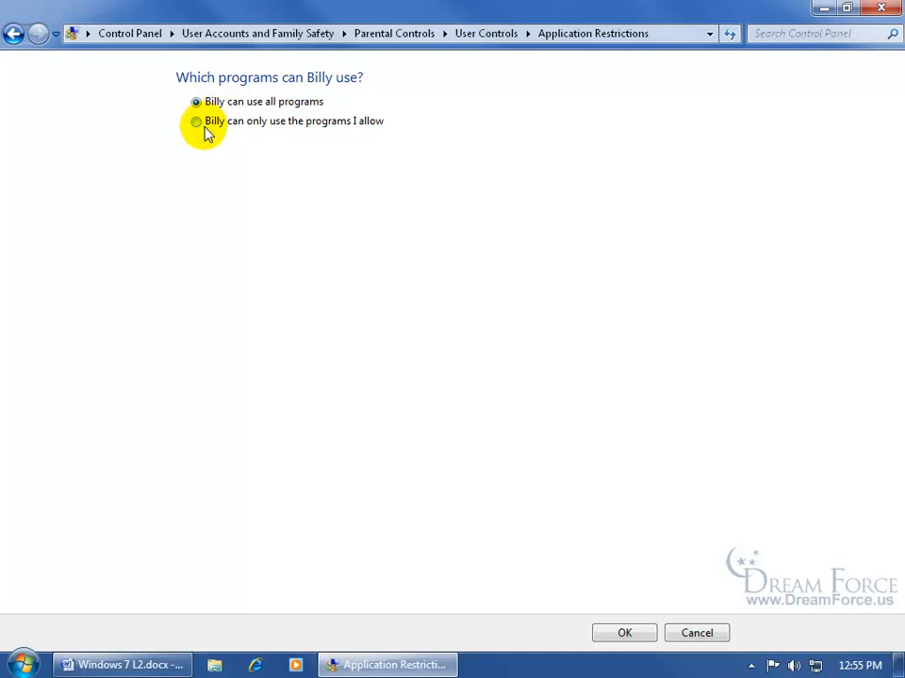
left_click(624, 632)
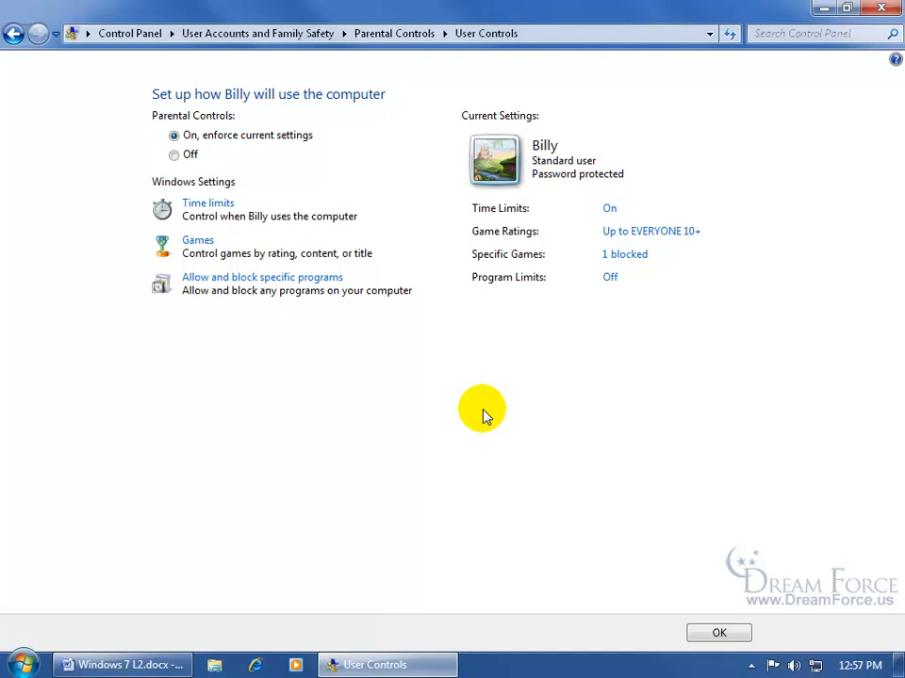
Return to the Parental Controls overview and read the maximized help topic on installing additional controls
left_click(394, 34)
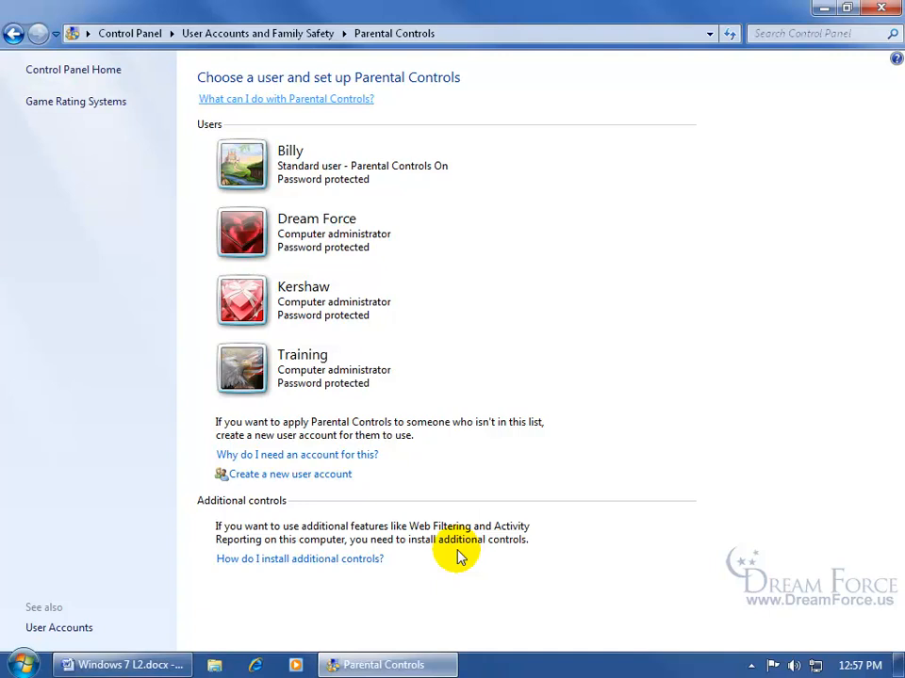
left_click(356, 561)
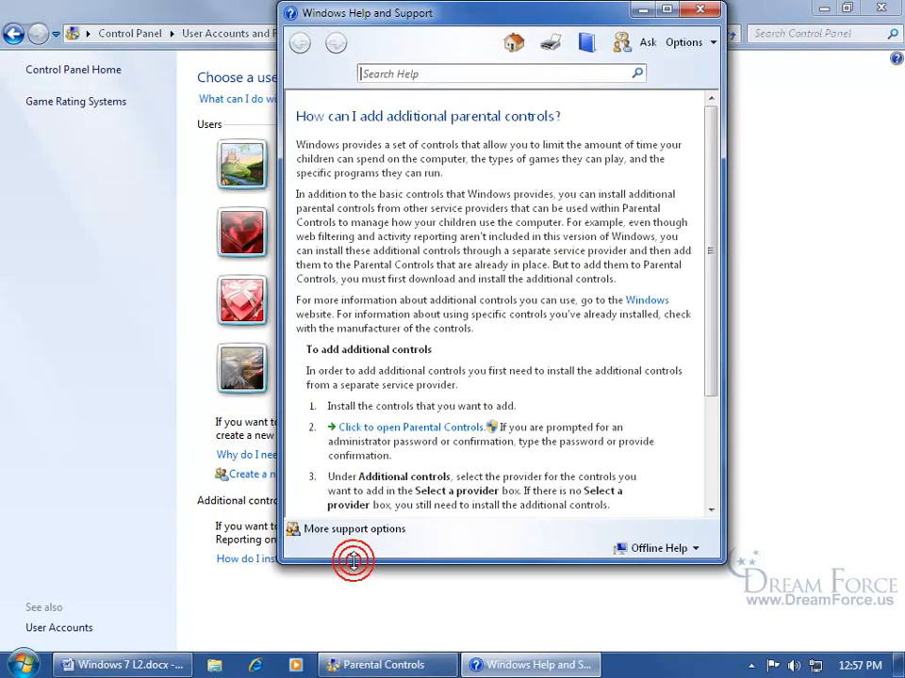
double_click(497, 18)
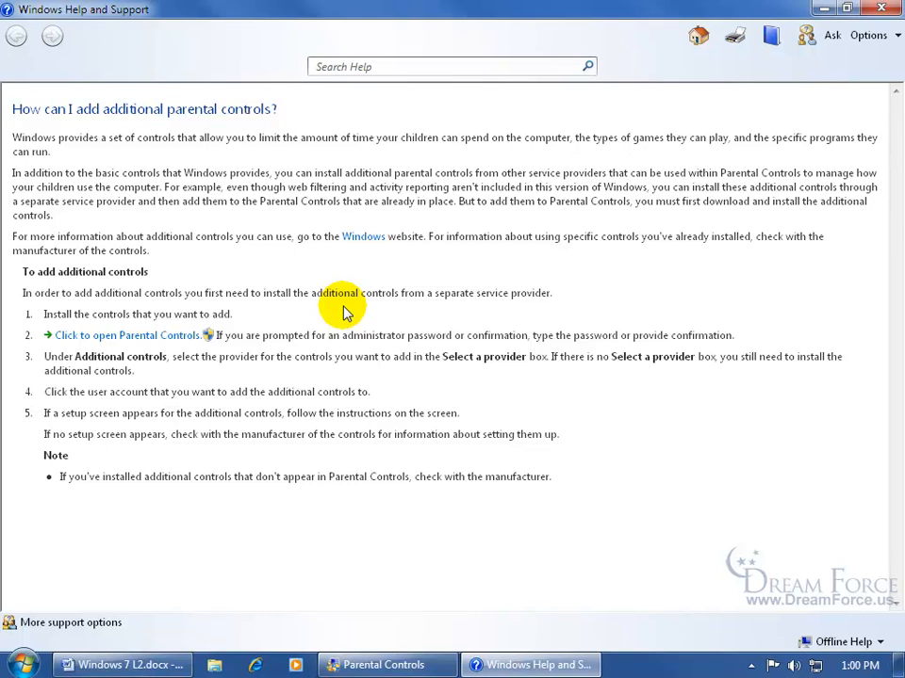
Follow the help topic's Windows website link to the Windows Live Family Safety download page, review its programs, and close the browser and help
left_click(368, 242)
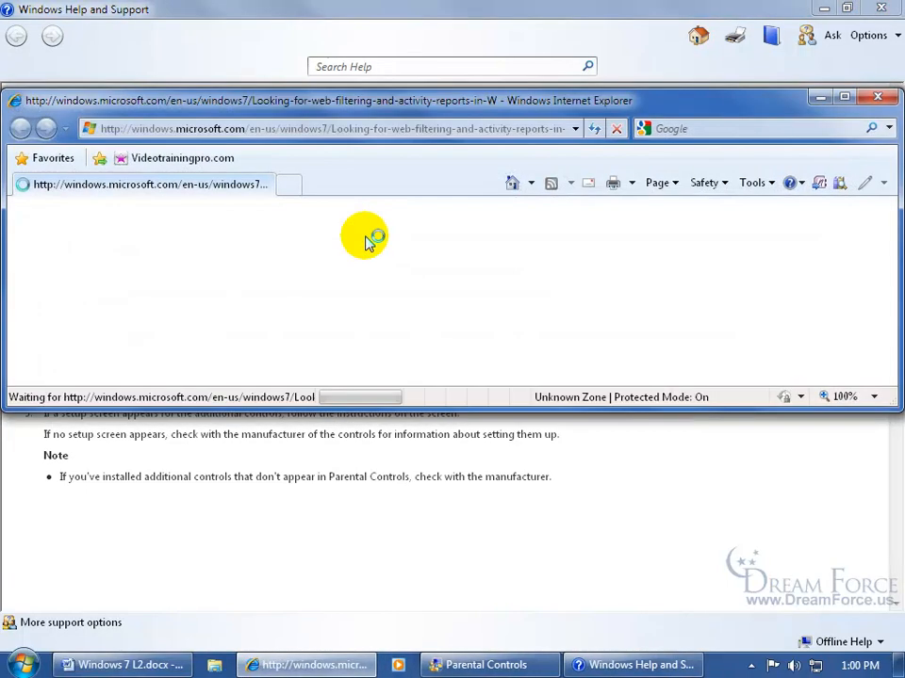
double_click(401, 99)
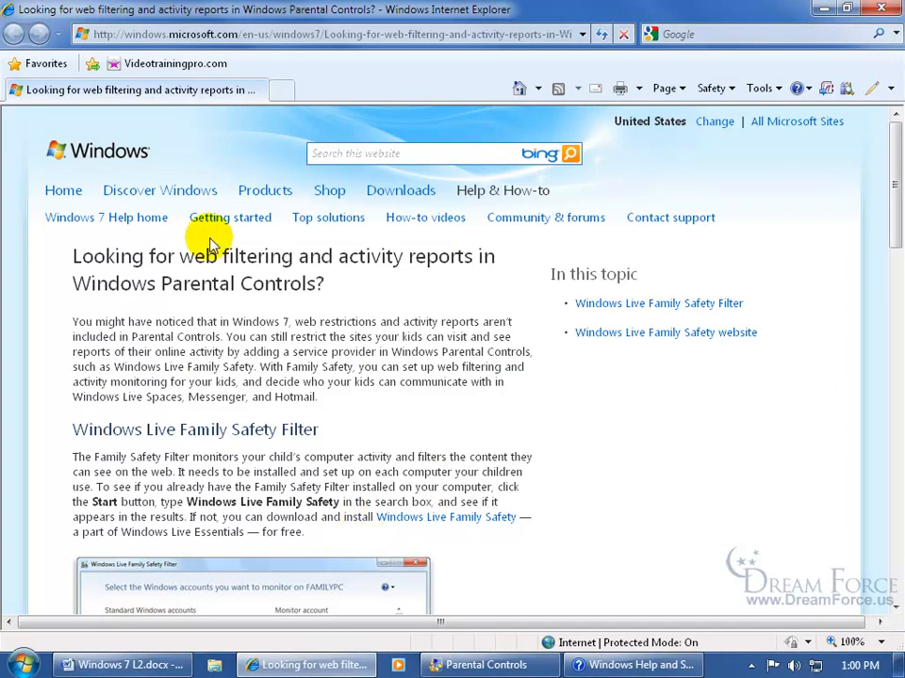
left_click(414, 520)
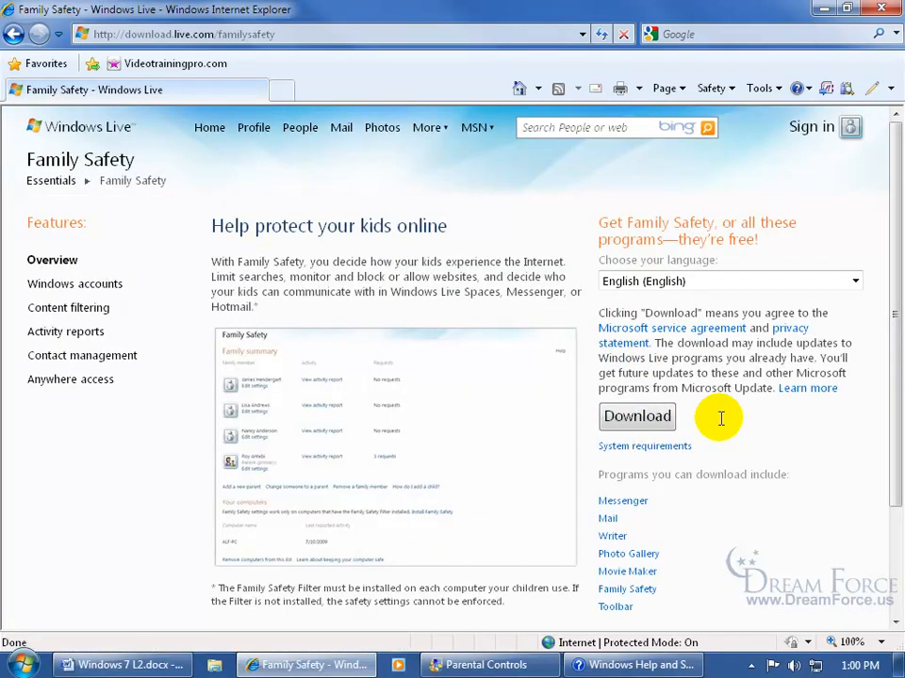
left_click_drag(889, 316, 890, 414)
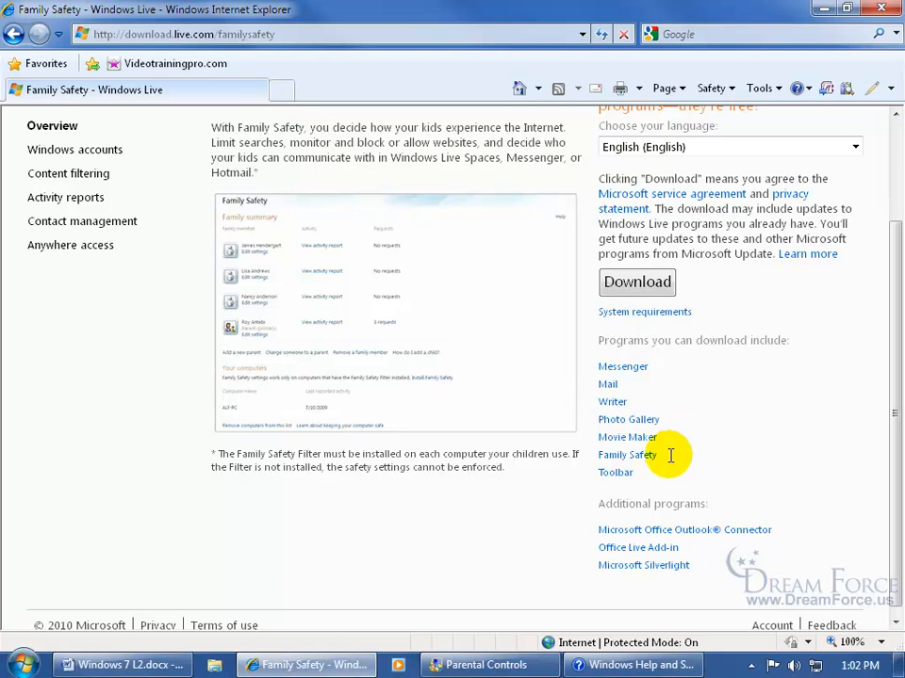
left_click(879, 9)
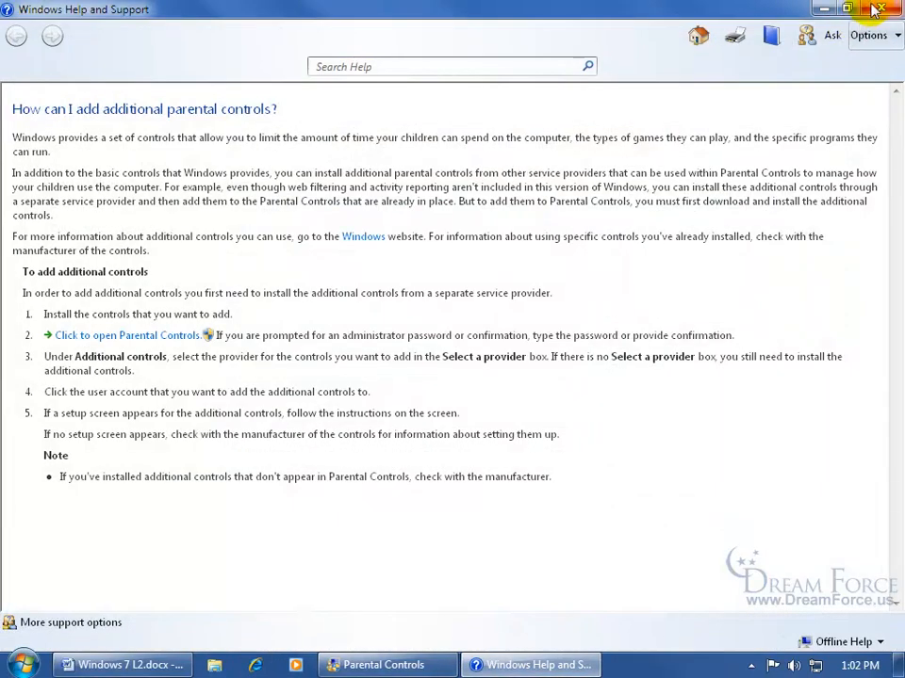
left_click(874, 9)
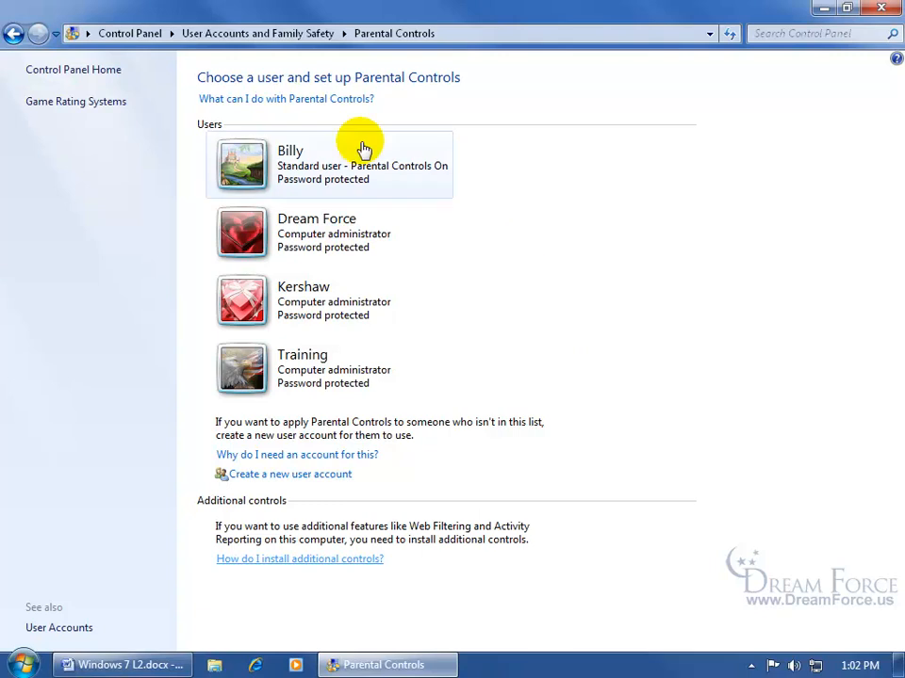
Reopen Parental Controls from Control Panel through the account management page, review the users' status, and close the window
left_click(126, 34)
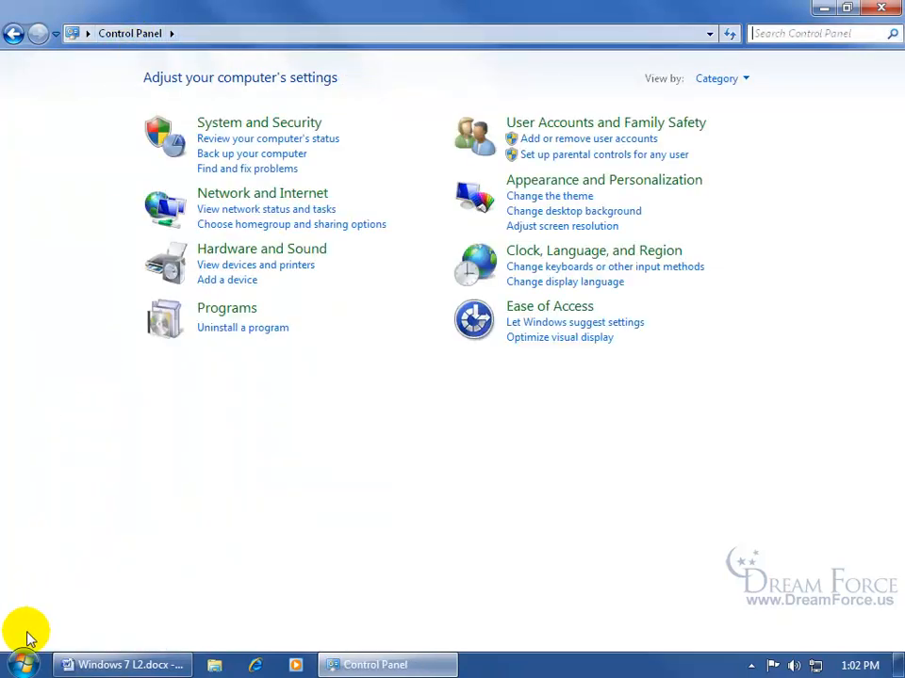
left_click(23, 665)
left_click(490, 462)
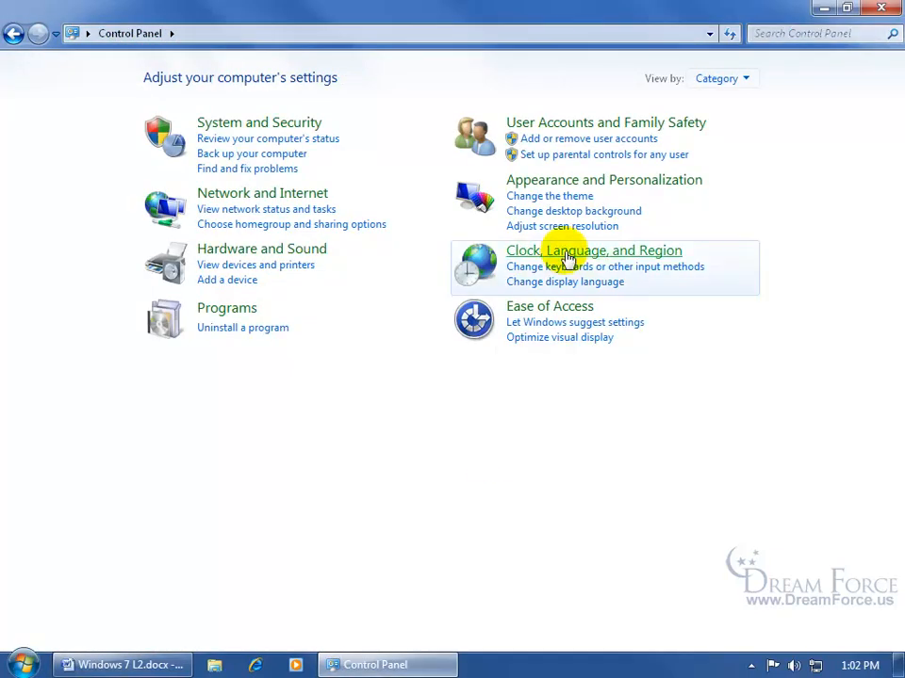
left_click(575, 139)
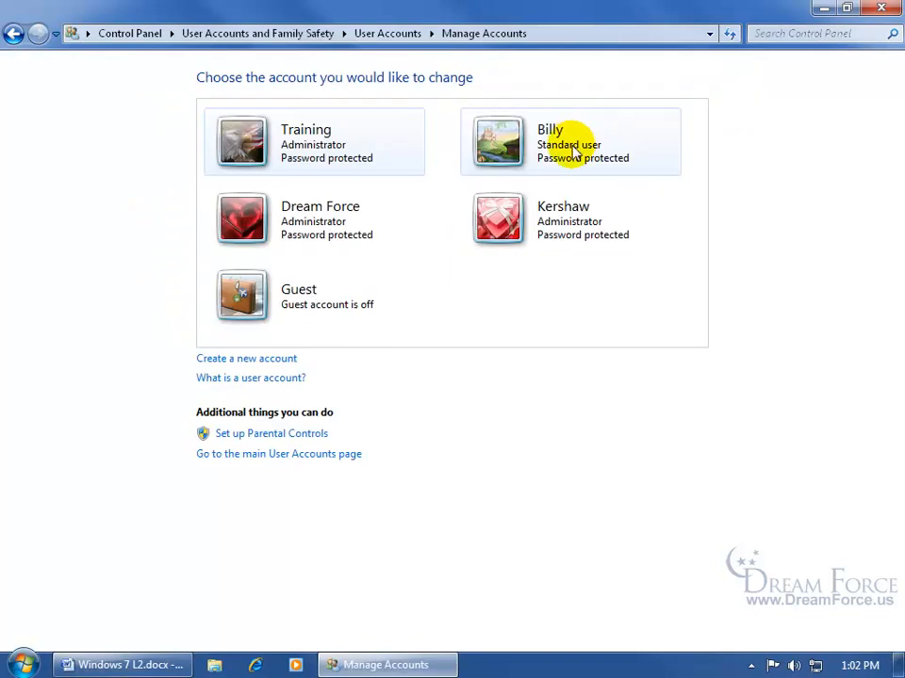
left_click(307, 436)
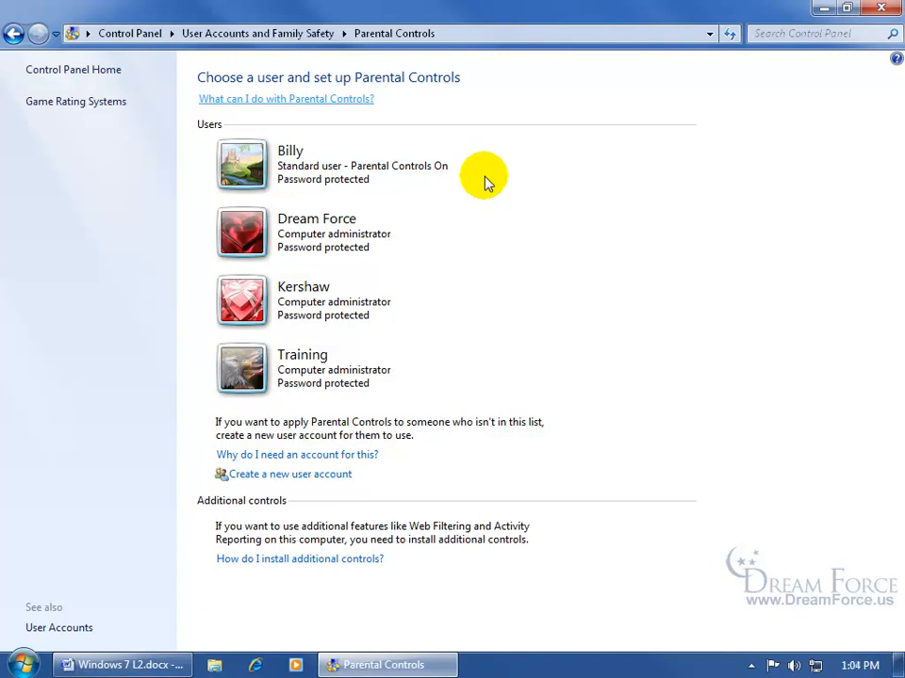
left_click(883, 7)
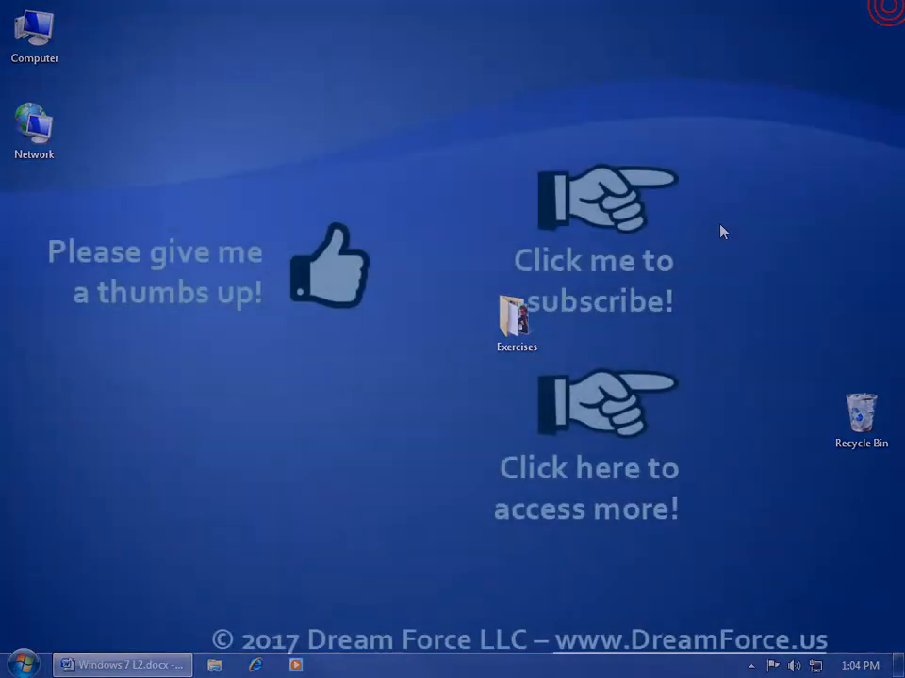